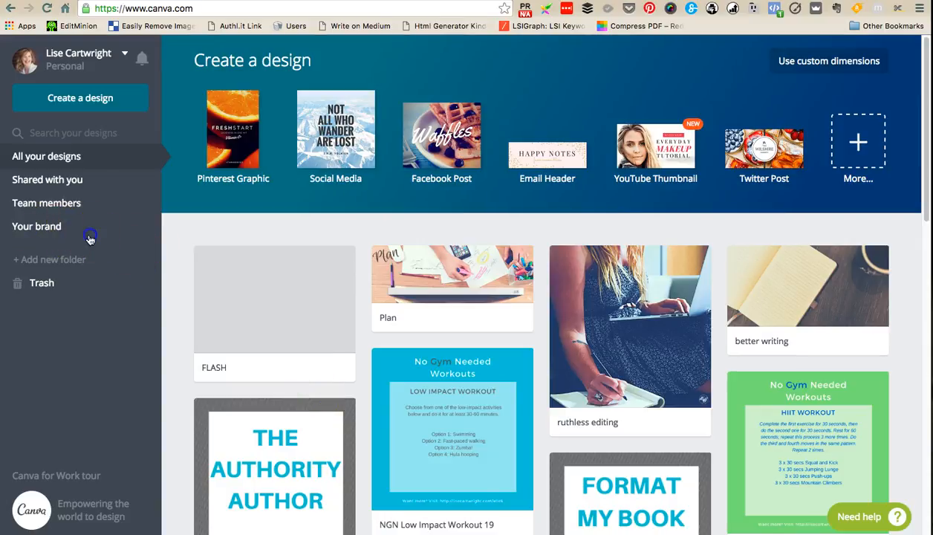
- Review the brand's saved templates and its Brand Kit of colours, fonts and logos, and return to all designs
left_click(40, 234)
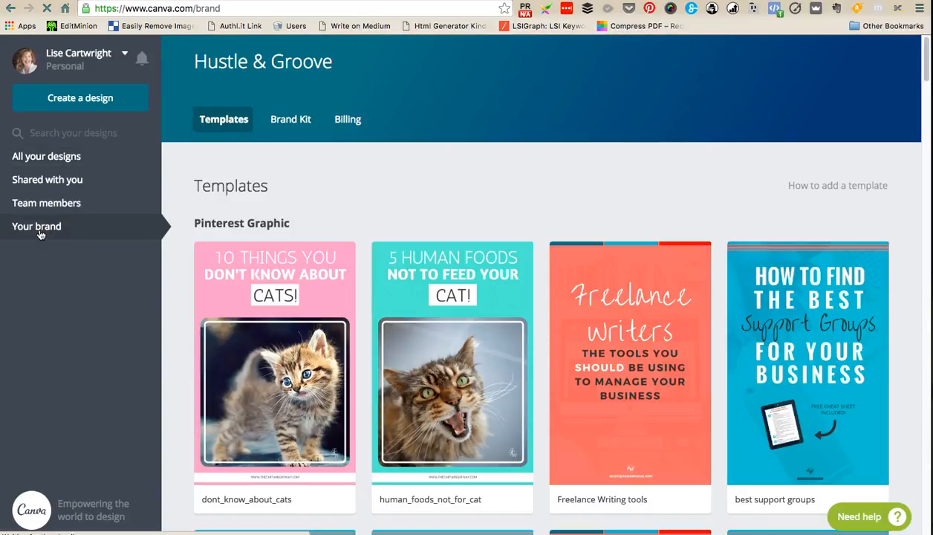
left_click(290, 120)
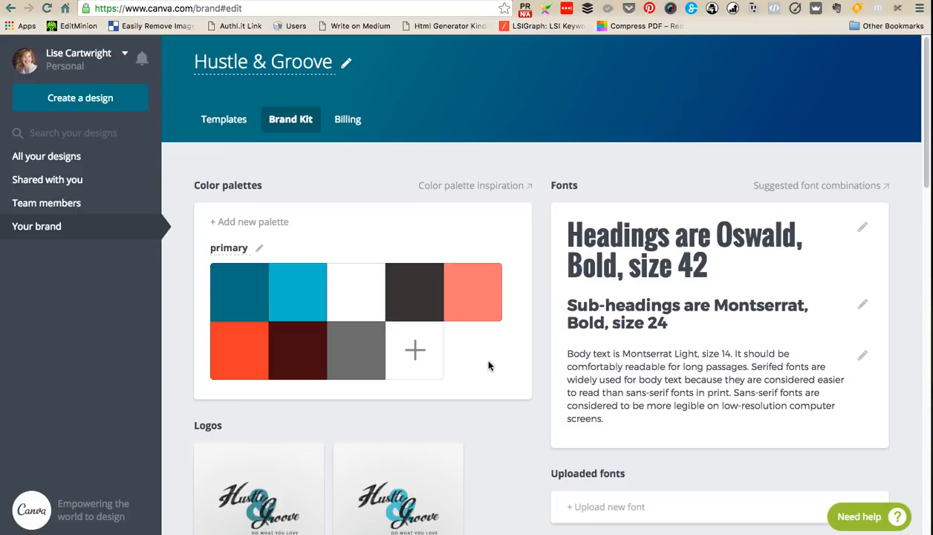
left_click(234, 125)
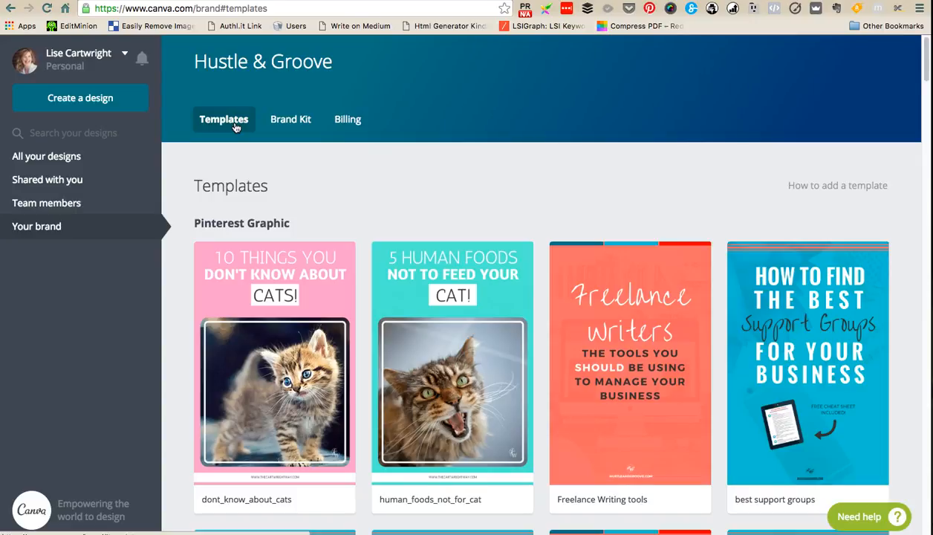
left_click(68, 161)
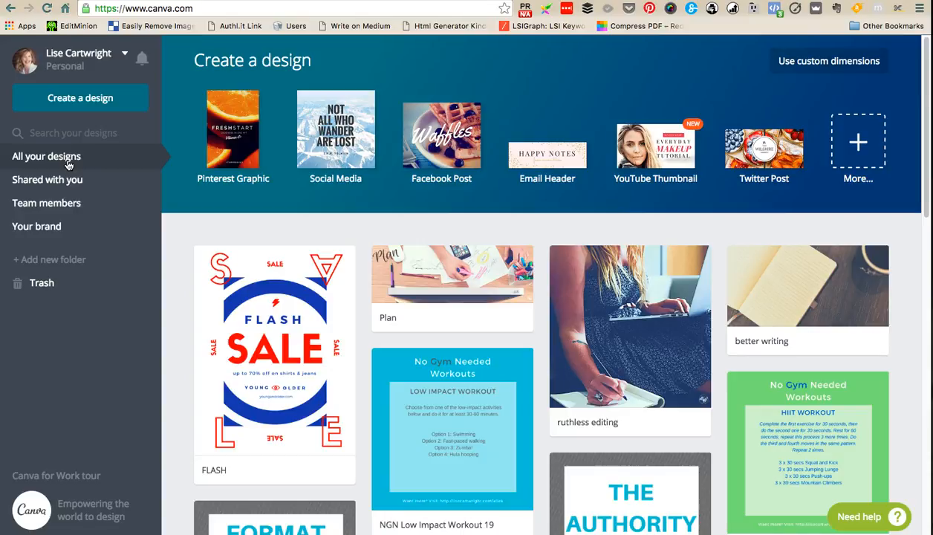
- Browse all available design types and create a new US Letter document
left_click(860, 145)
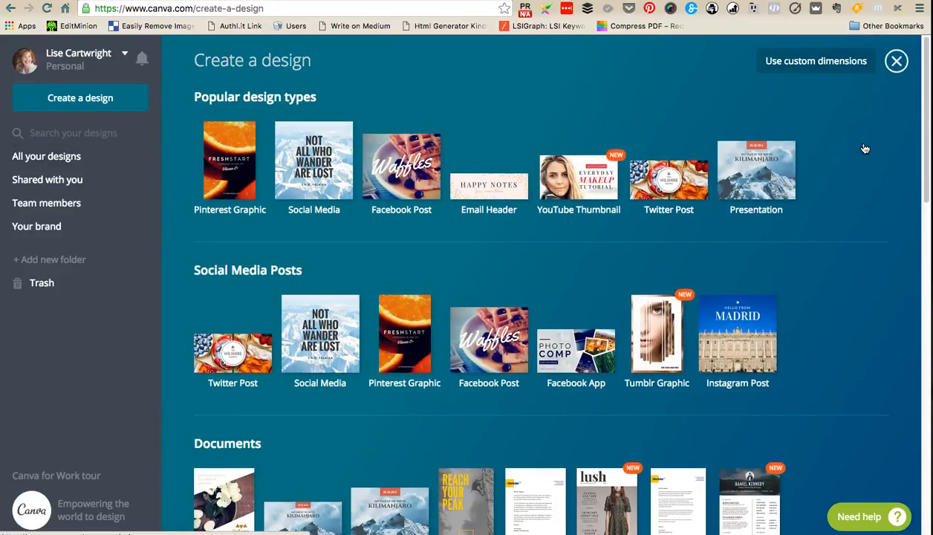
scroll(877, 260, "down", 3)
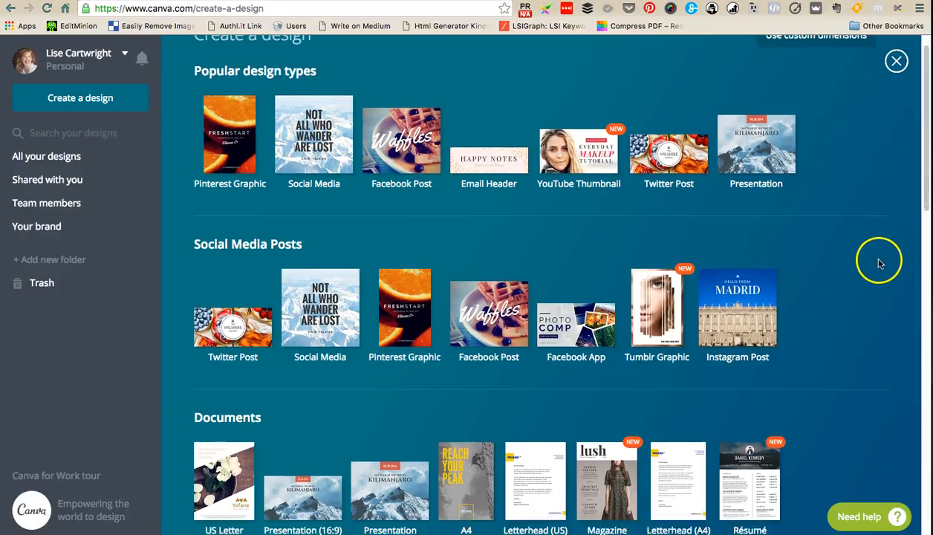
scroll(879, 266, "down", 5)
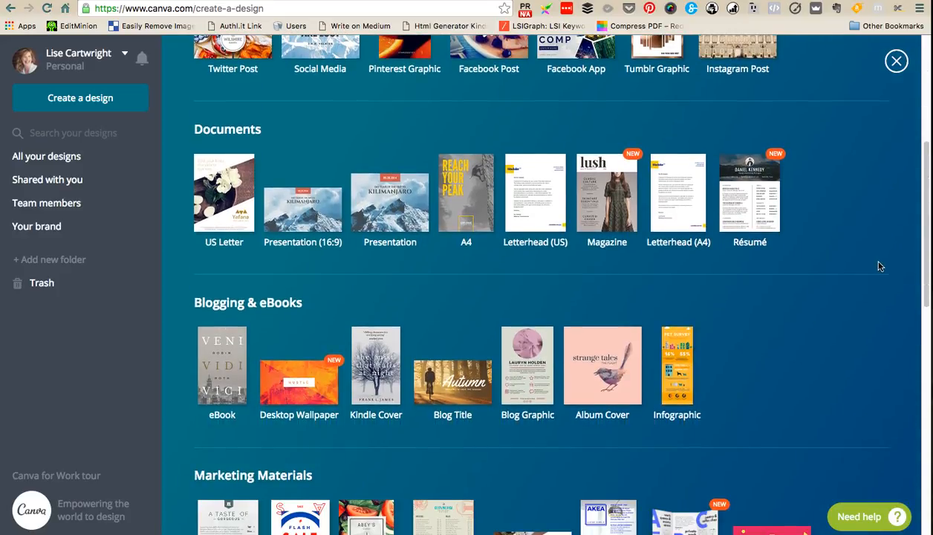
scroll(879, 266, "down", 2)
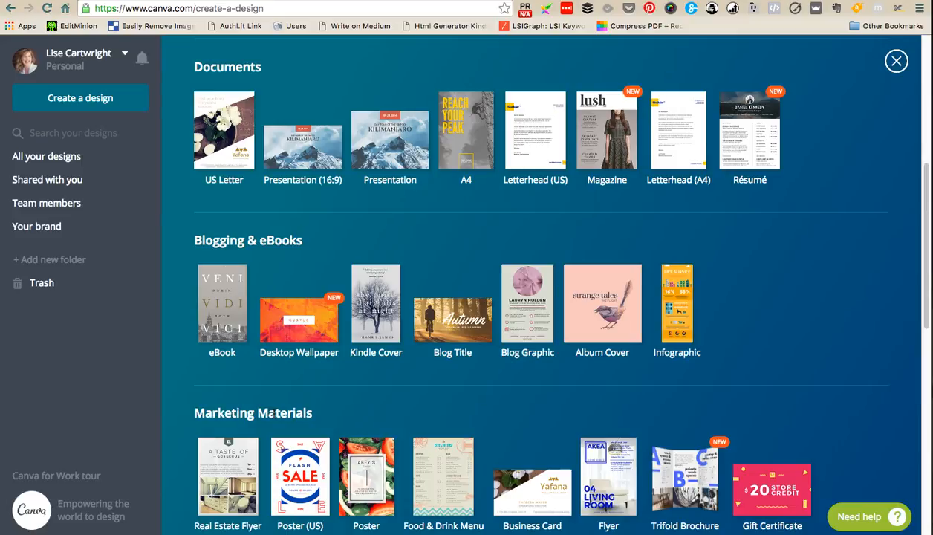
left_click(221, 138)
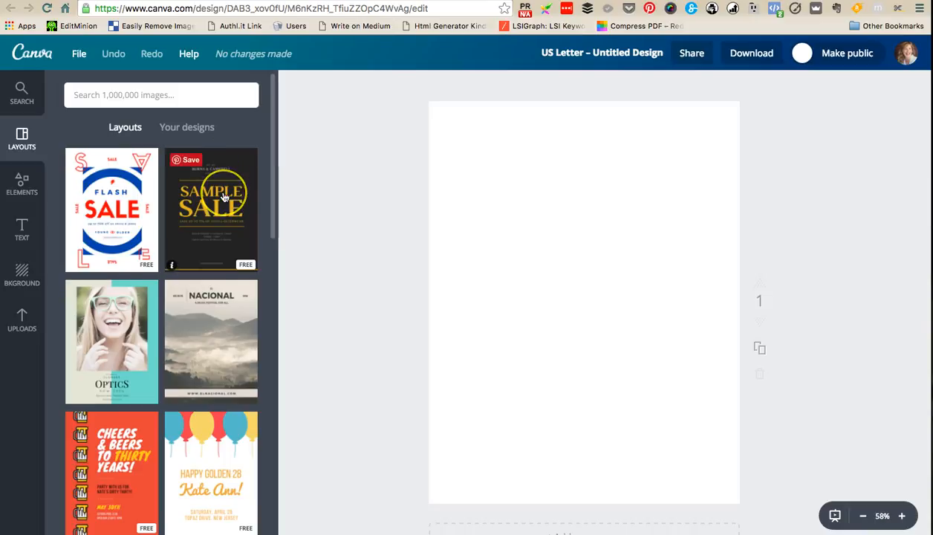
- Browse the ready-made layouts and apply the Optics layout with the smiling woman to the page
scroll(222, 198, "down", 3)
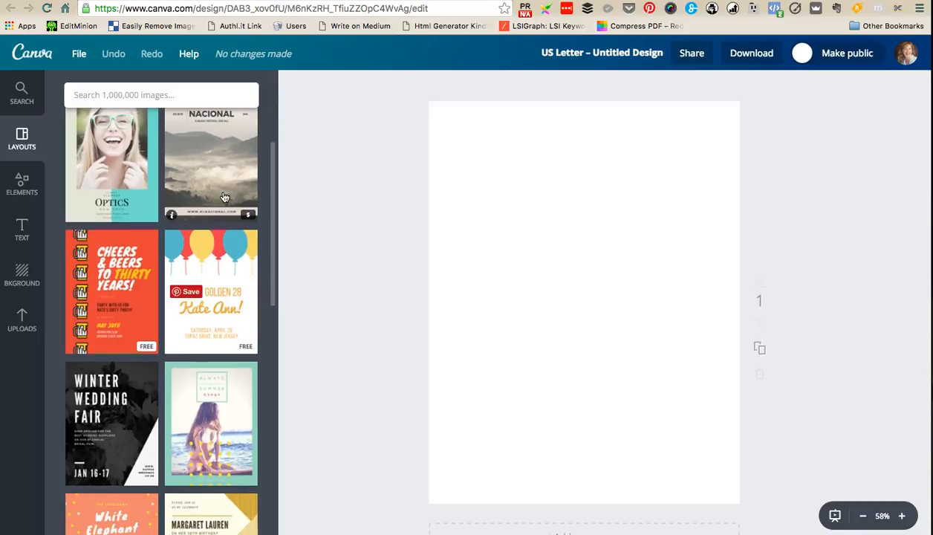
scroll(225, 197, "up", 5)
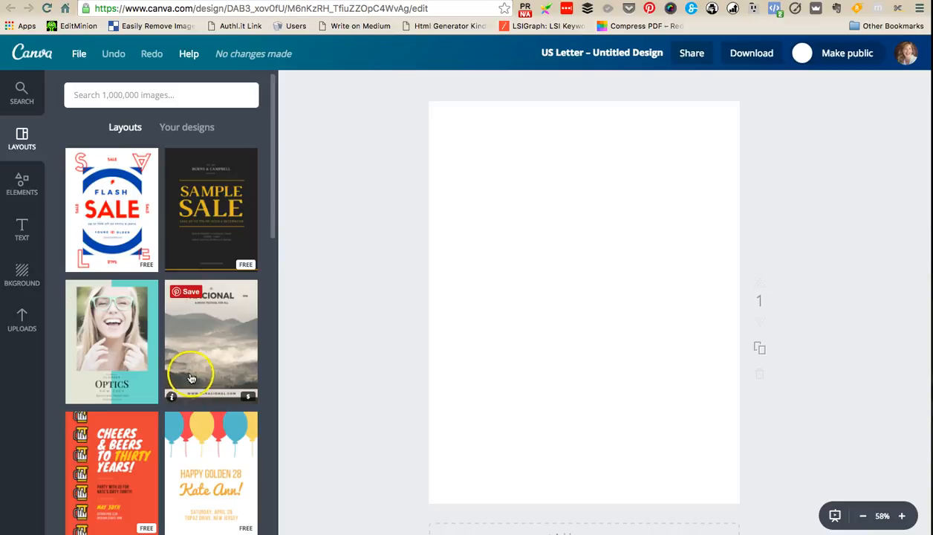
left_click(127, 355)
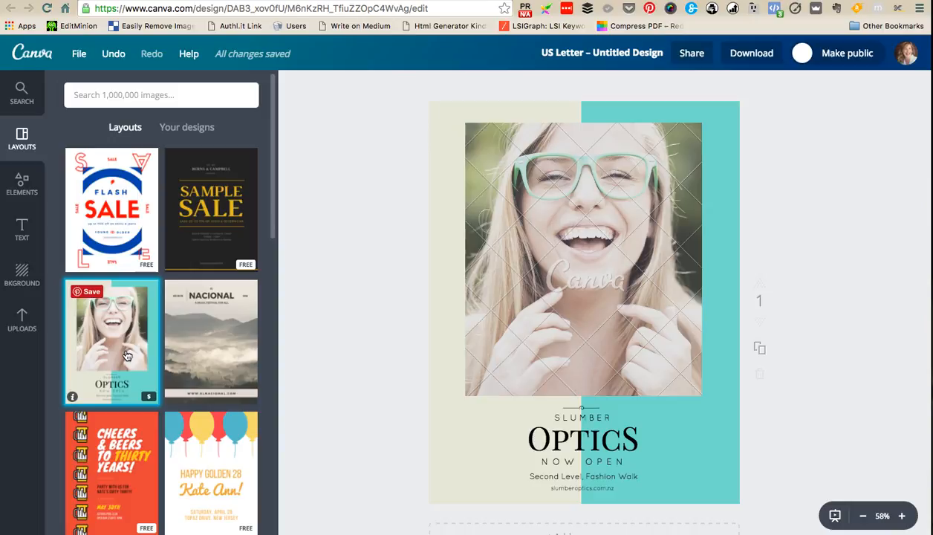
- Examine the licence and payment options offered for downloading the design as a web JPG, without purchasing
left_click(747, 58)
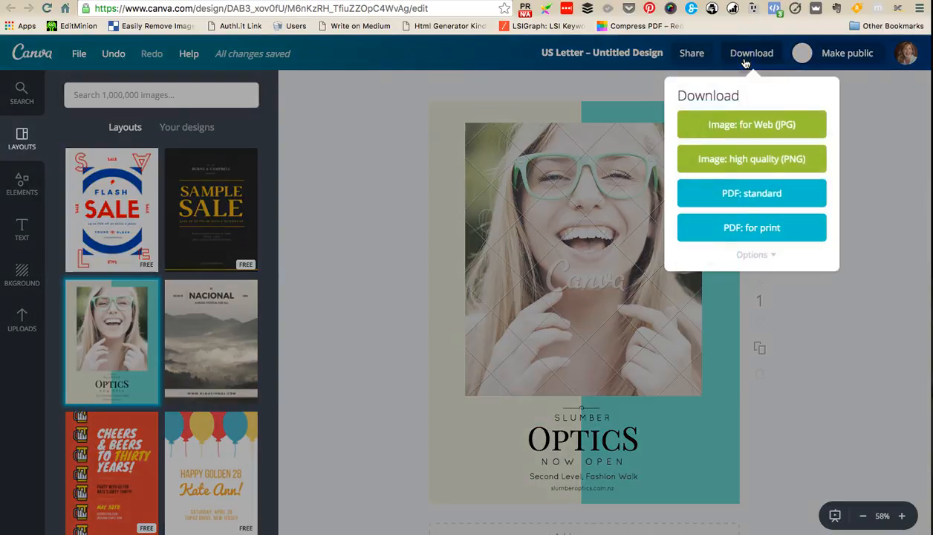
left_click(765, 125)
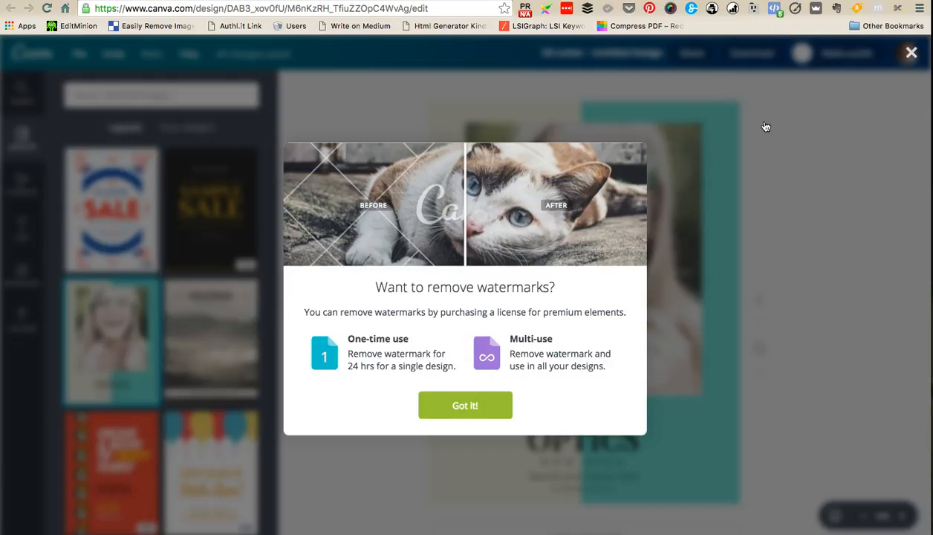
left_click(434, 406)
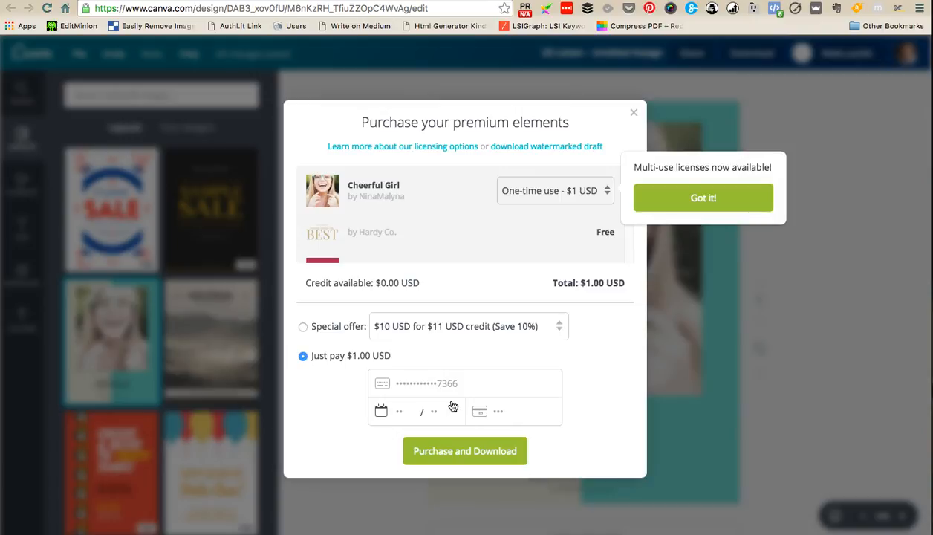
left_click(415, 357)
left_click(303, 329)
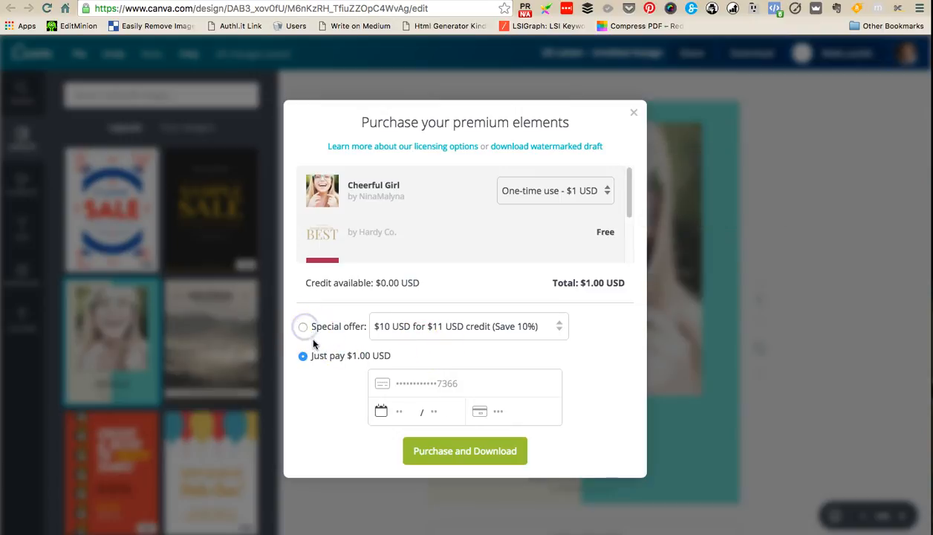
left_click(304, 328)
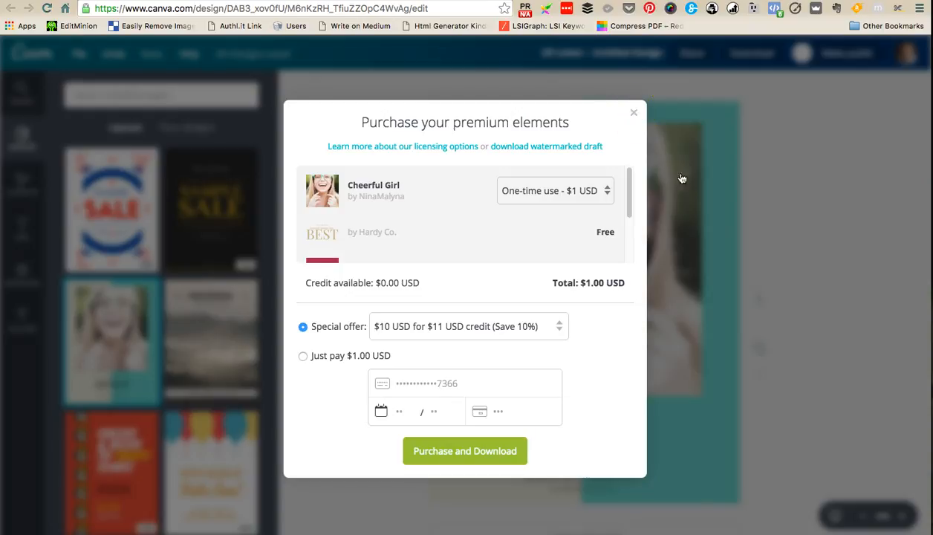
left_click(635, 112)
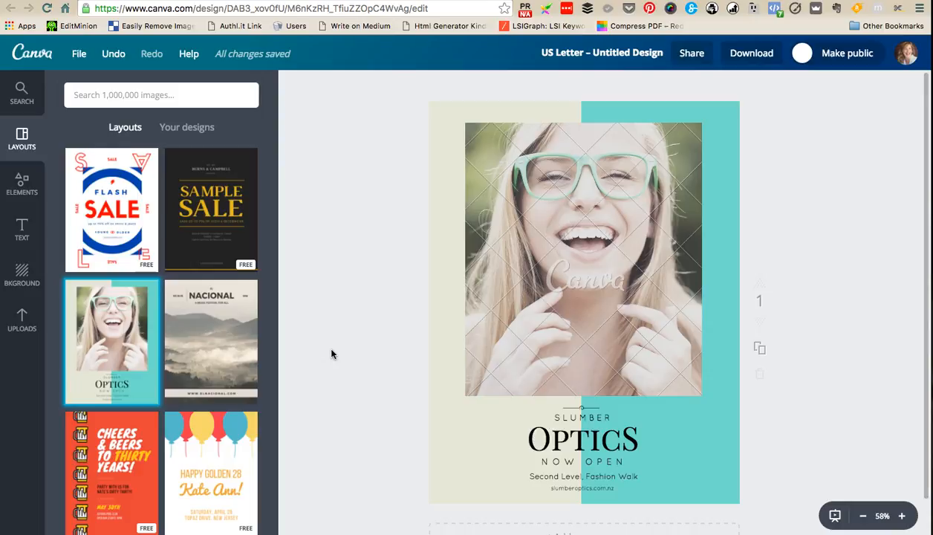
- Delete the photo, all texts and the turquoise panel from the Optics layout, keeping only the beige background
left_click_drag(414, 97, 767, 507)
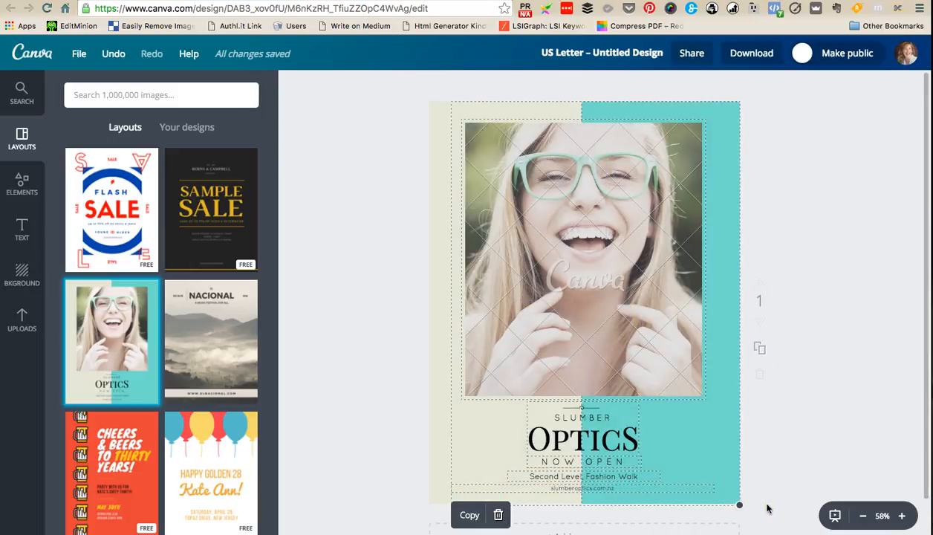
key("Delete")
left_click(632, 353)
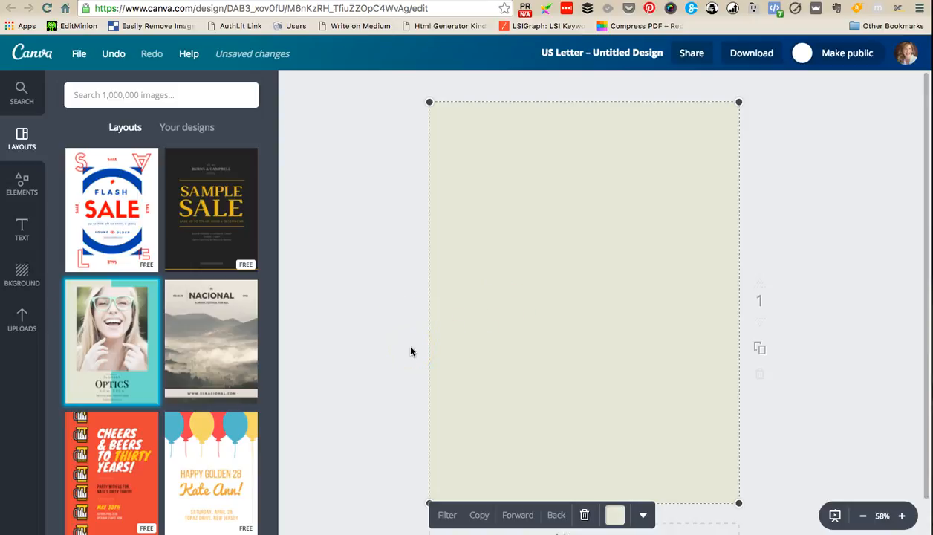
left_click(376, 338)
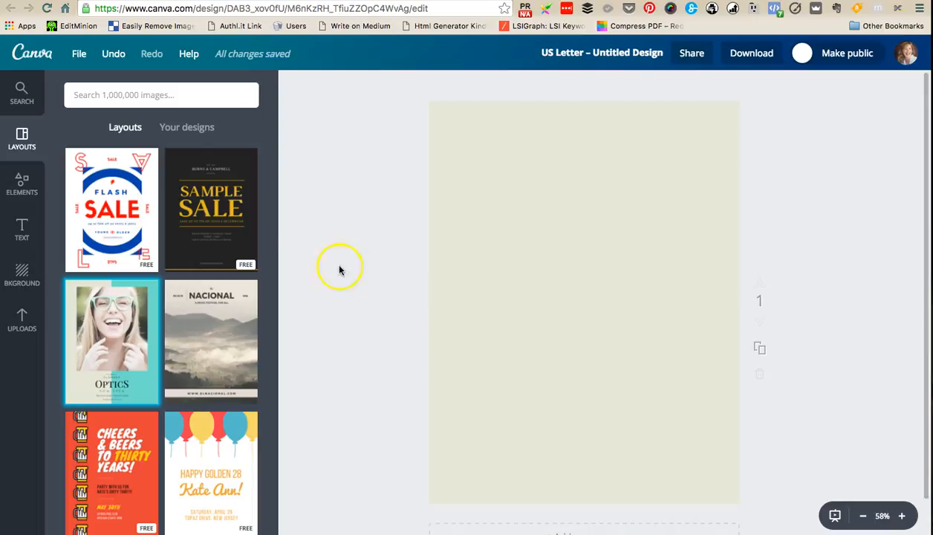
- Add a plain square shape to the page and show the layouts again for reference
left_click(26, 186)
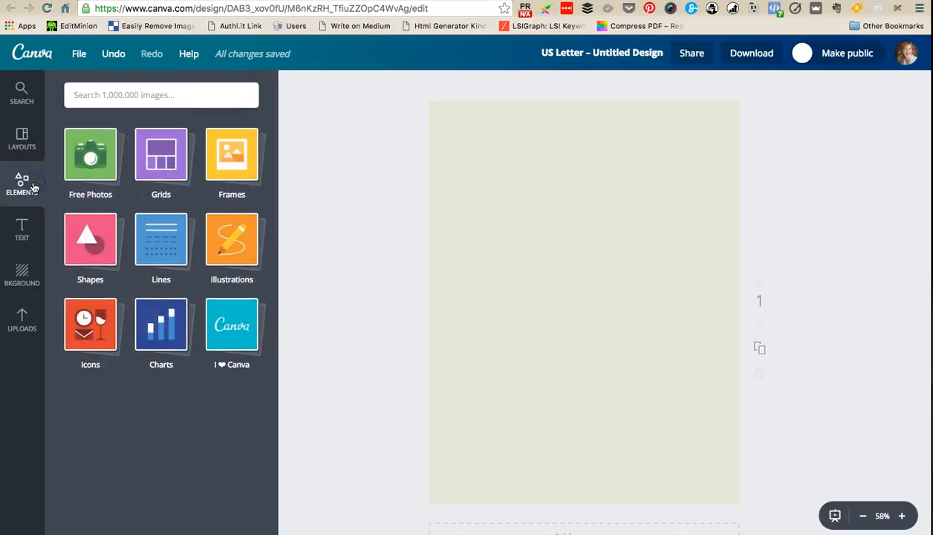
left_click(70, 230)
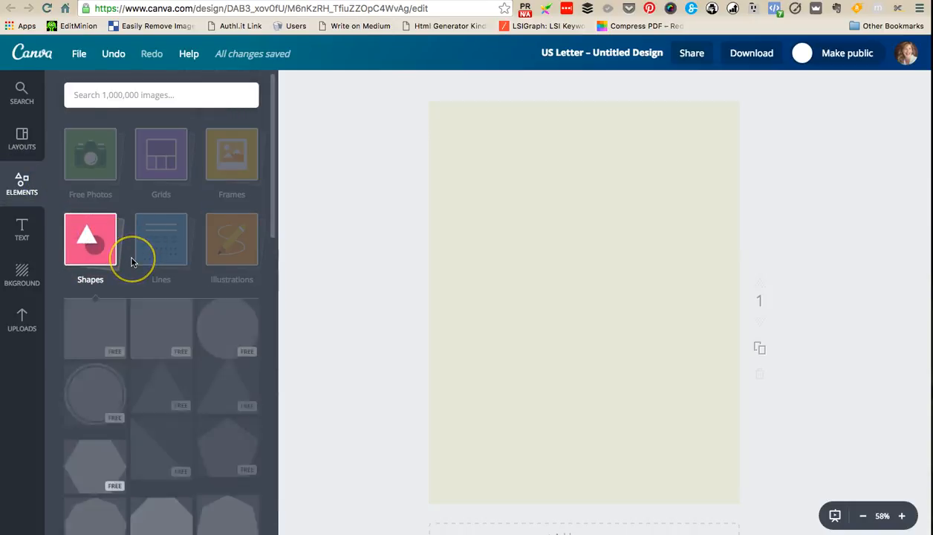
left_click(102, 351)
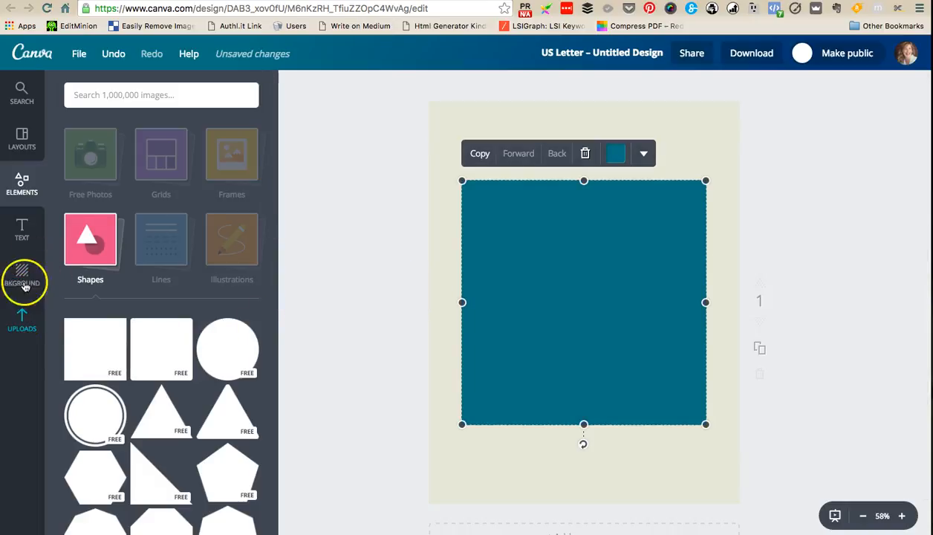
left_click(26, 143)
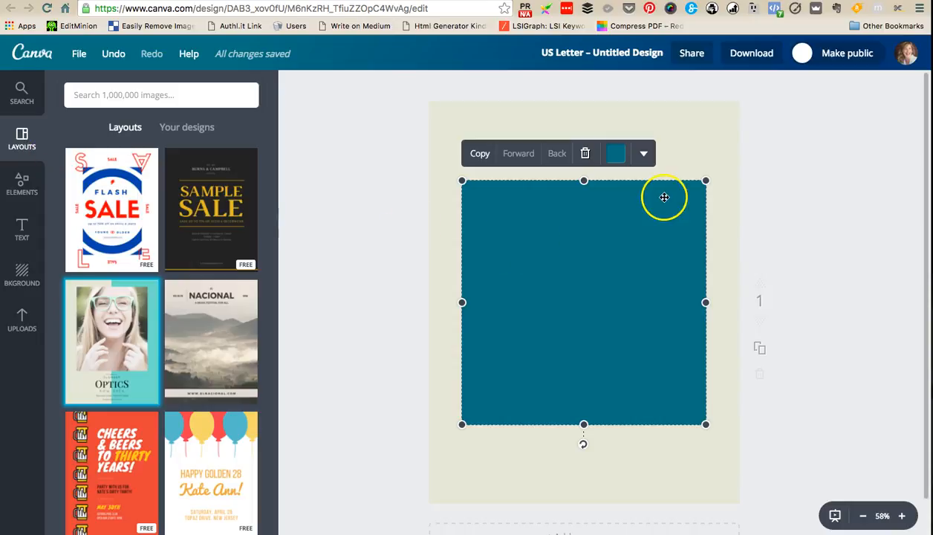
- Stretch the square to the full page height and align it over the page's right half, matching the Optics layout's split
left_click_drag(584, 180, 585, 95)
left_click_drag(584, 425, 585, 512)
left_click_drag(542, 339, 665, 329)
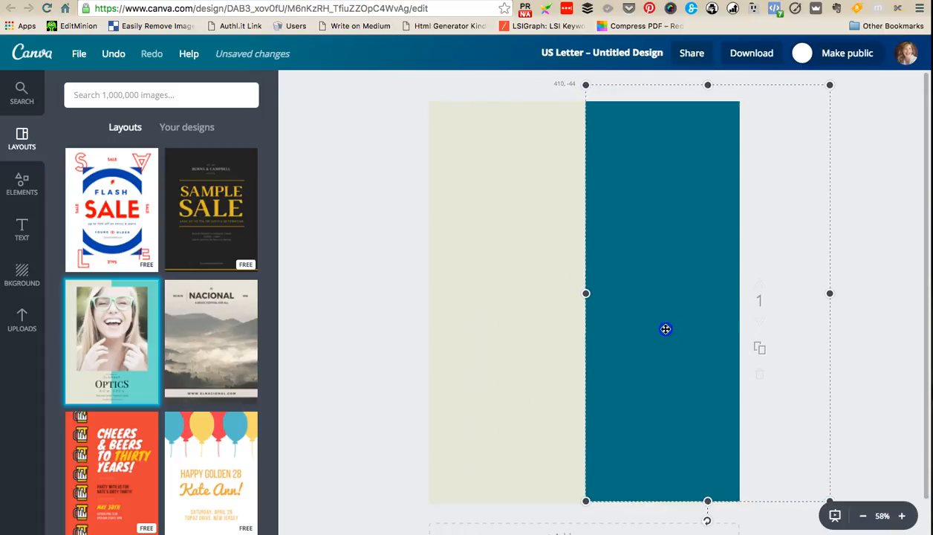
left_click_drag(666, 329, 664, 332)
left_click(867, 254)
left_click(668, 343)
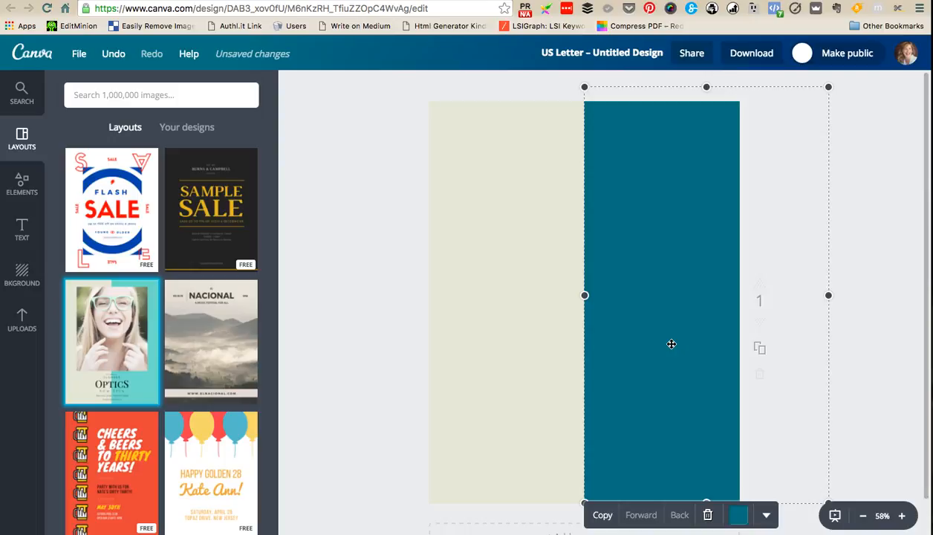
key("Left")
key("Left")
key("Left")
key("Left")
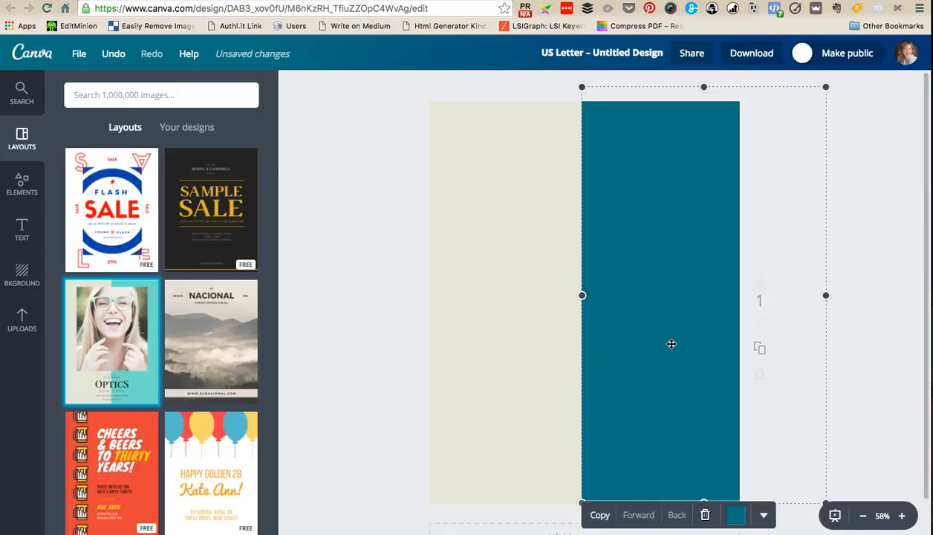
- Recolour the shape on the right half with the bright blue from the primary brand palette
left_click(736, 515)
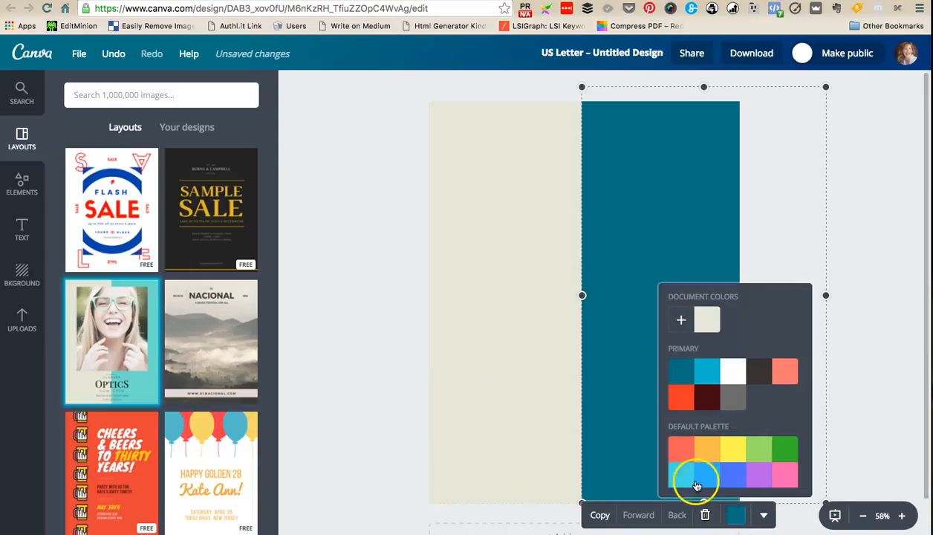
left_click(713, 374)
left_click(884, 233)
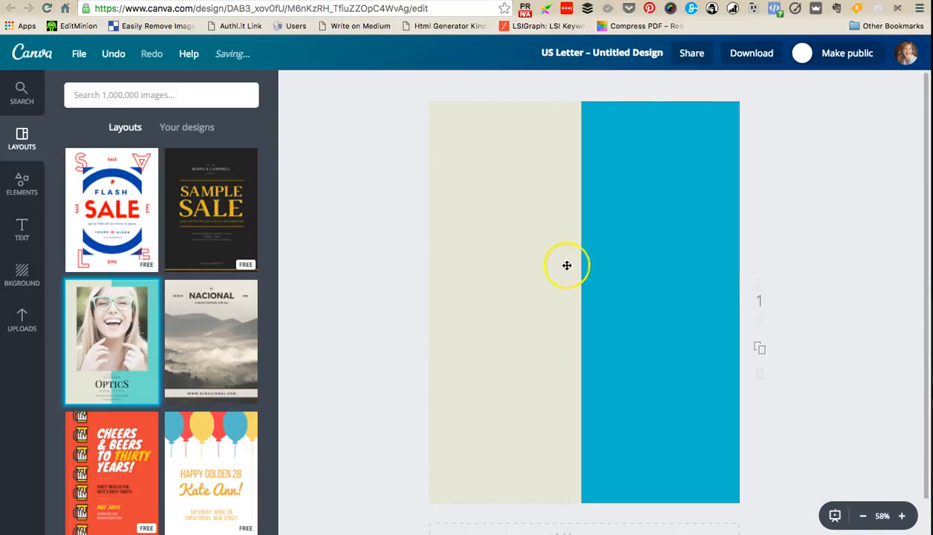
- Change the beige page background to the grey from the primary brand palette
left_click(504, 287)
left_click(615, 513)
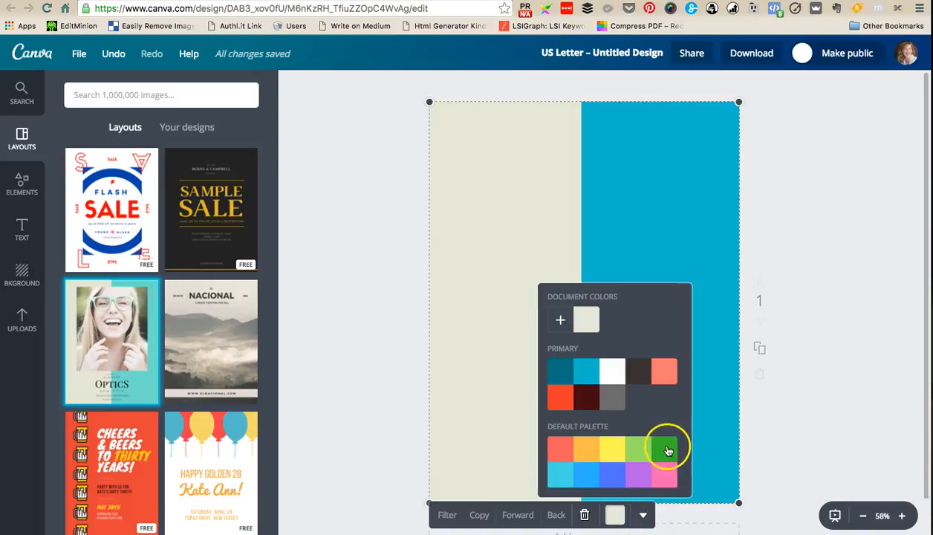
left_click(610, 404)
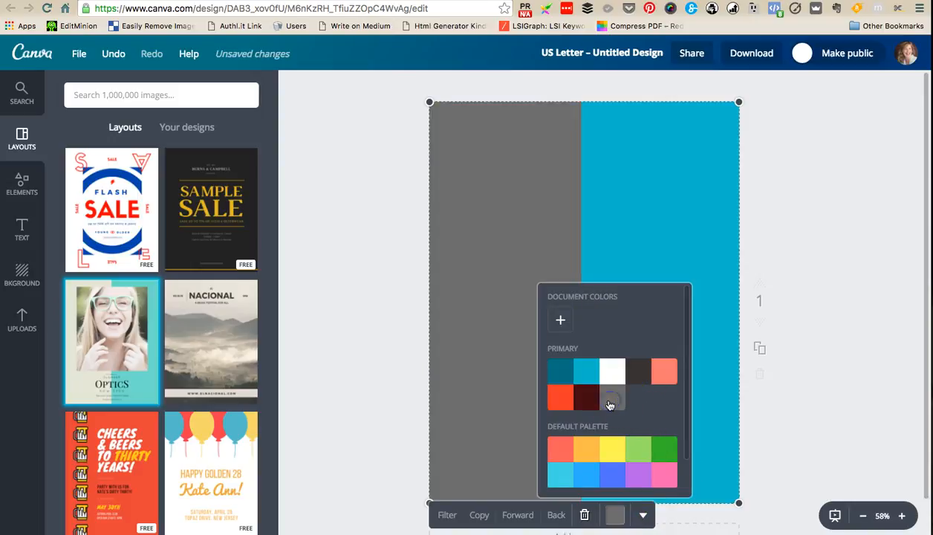
left_click(858, 308)
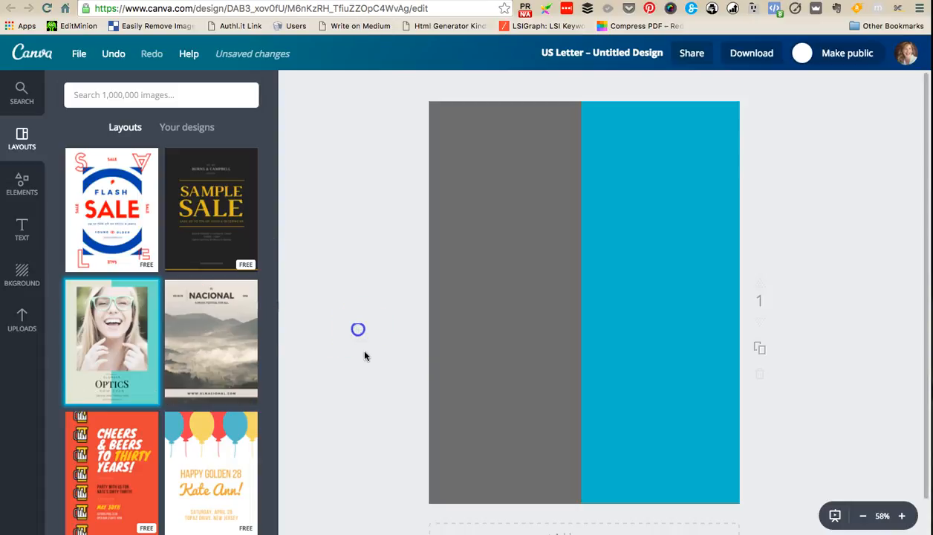
- View the brand logos stored among the uploaded images
left_click(31, 327)
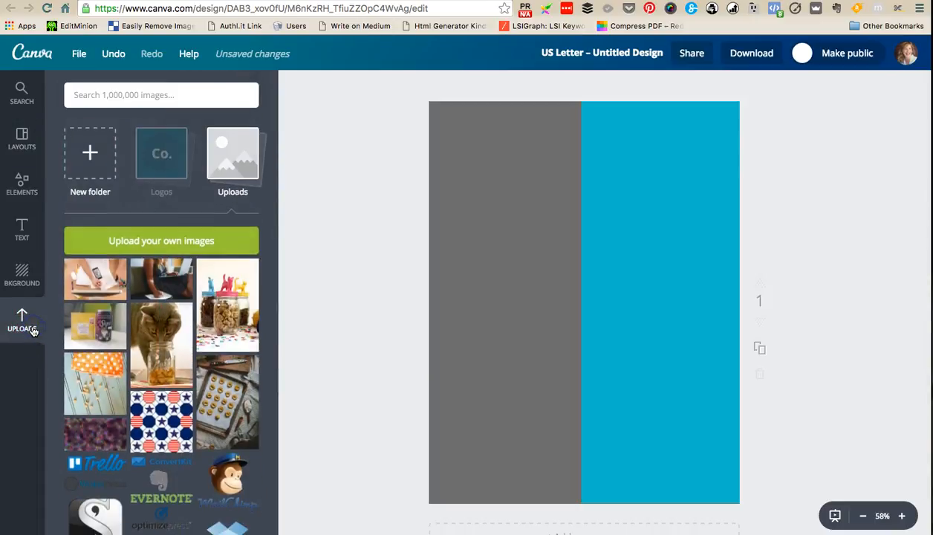
left_click(162, 153)
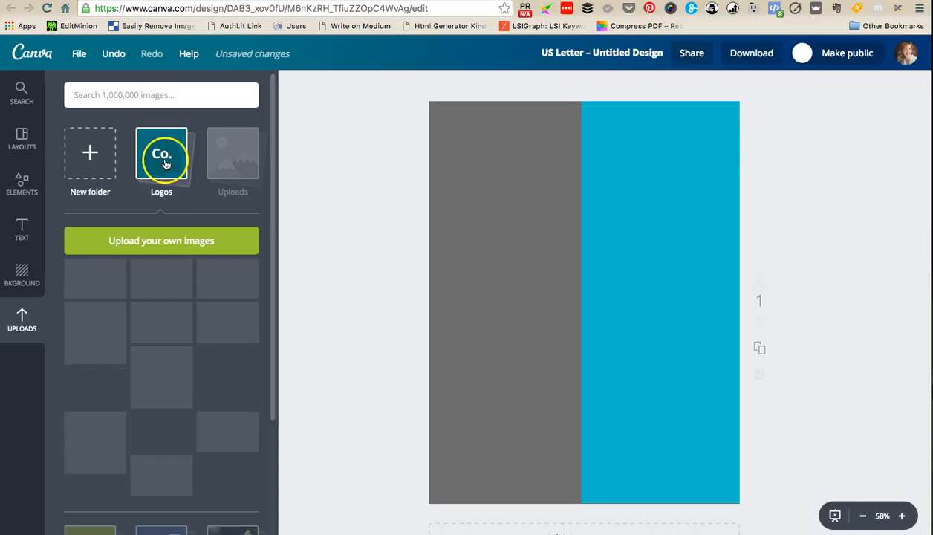
- Add the white circular H&G logo from the uploaded logos to the page
left_click(23, 282)
left_click(22, 323)
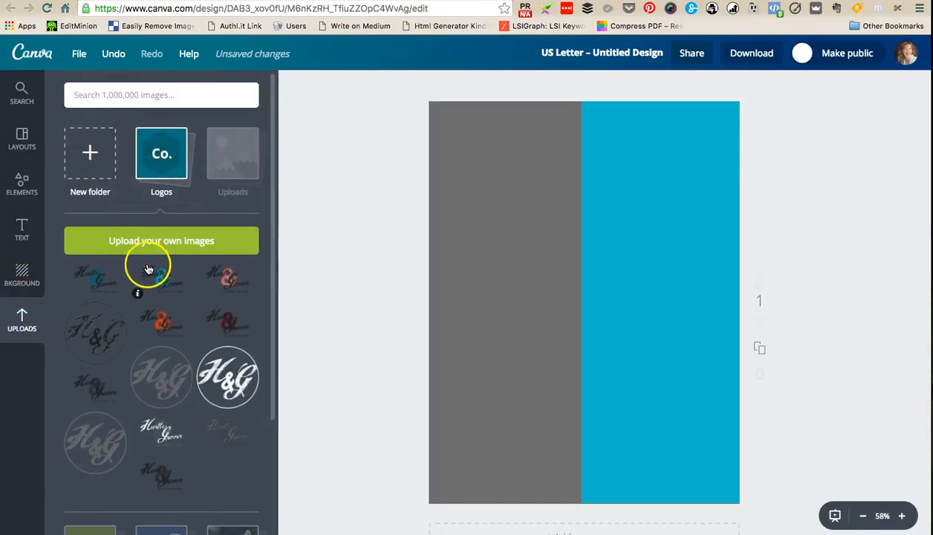
scroll(158, 397, "down", 5)
scroll(156, 396, "up", 5)
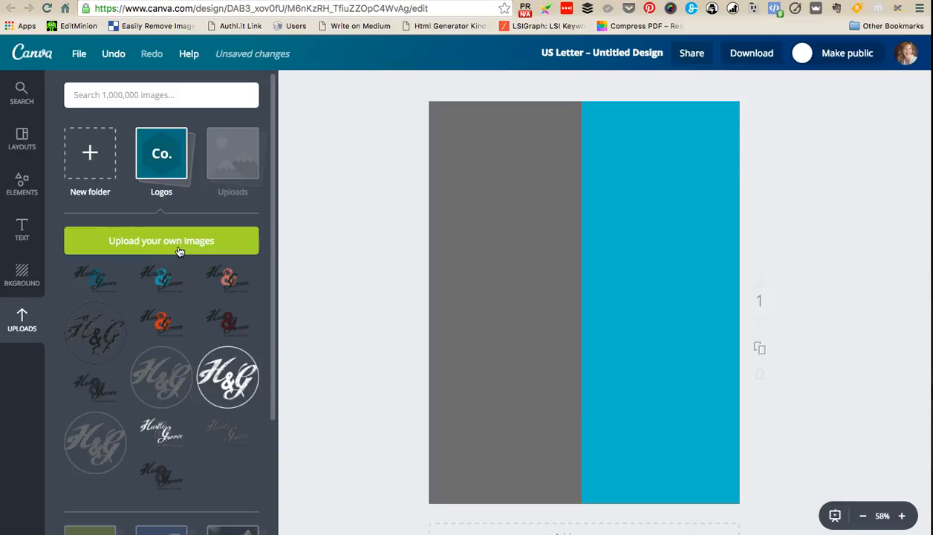
left_click(227, 377)
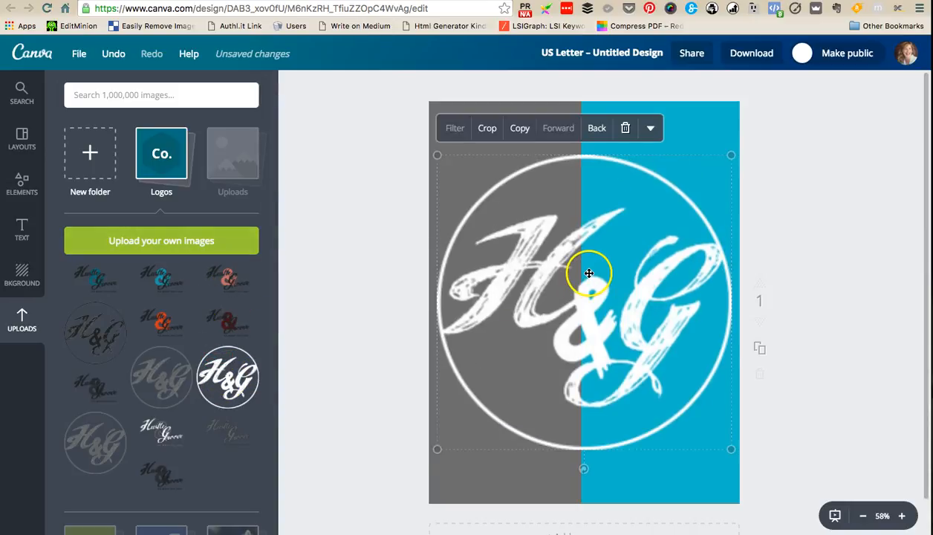
- Shrink the H&G logo to roughly two thirds of its size and centre it in the page's upper half
left_click_drag(731, 449, 646, 398)
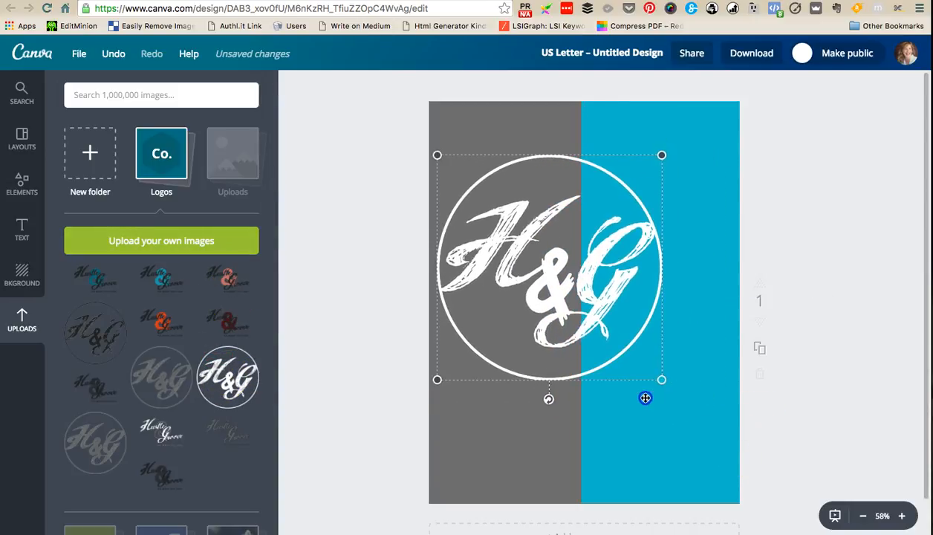
left_click_drag(531, 306, 571, 275)
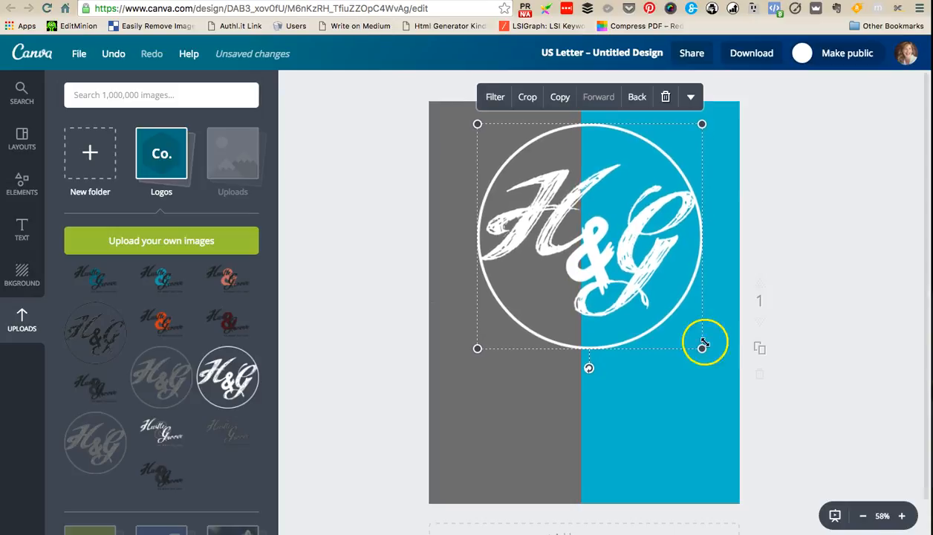
left_click_drag(703, 346, 666, 321)
left_click_drag(578, 240, 591, 241)
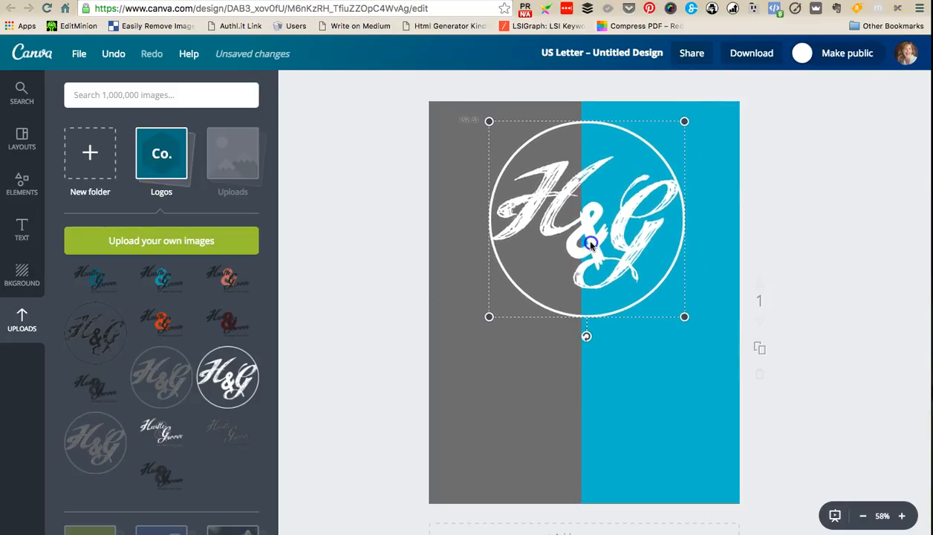
left_click(798, 243)
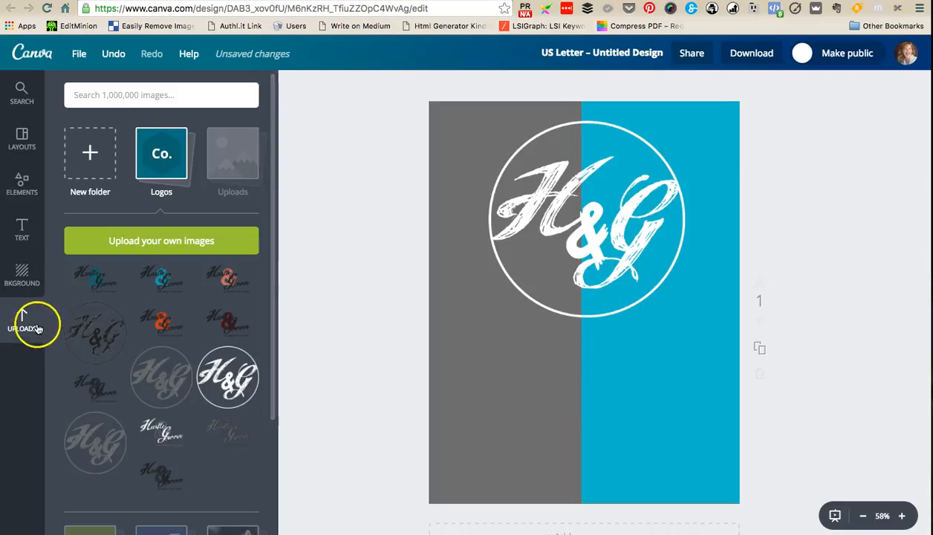
- Add the Copenhagen University Press text combination and place it below the logo
left_click(23, 230)
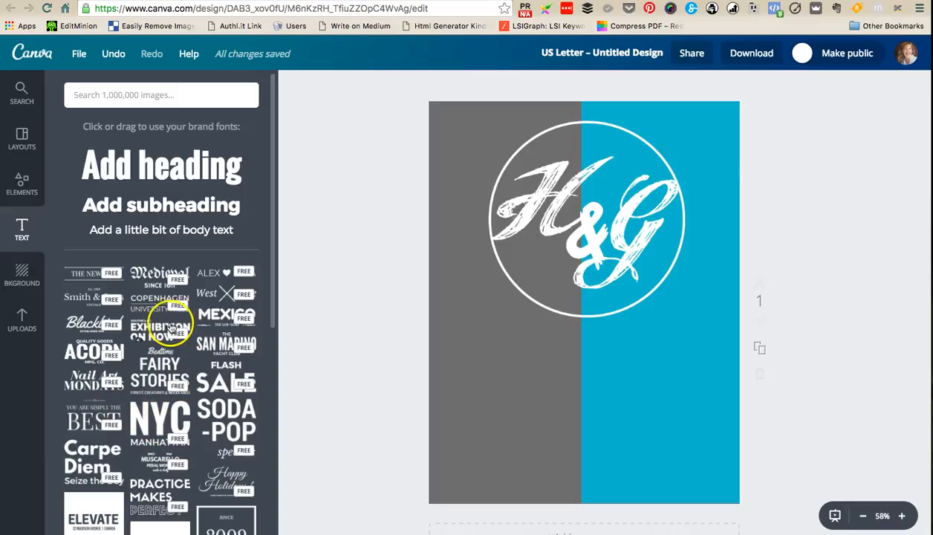
left_click(156, 297)
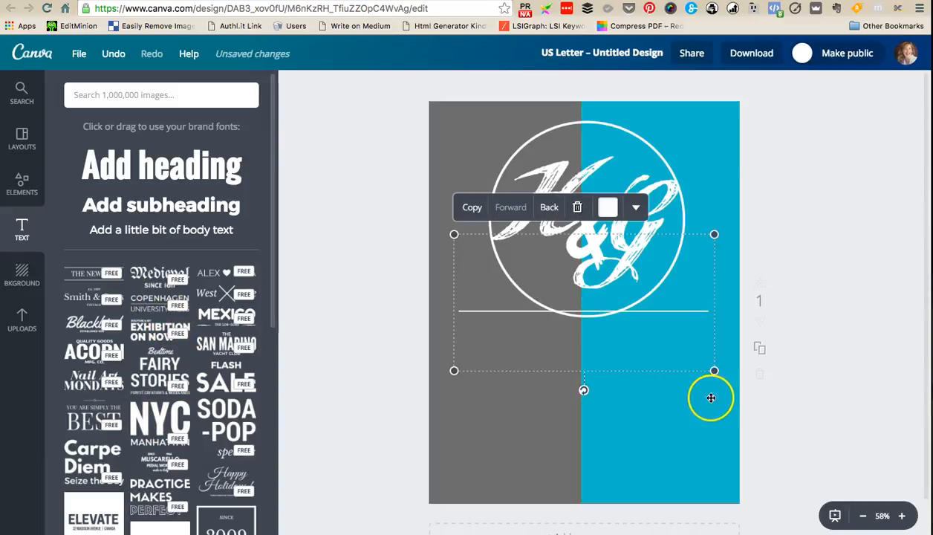
left_click_drag(583, 289, 583, 390)
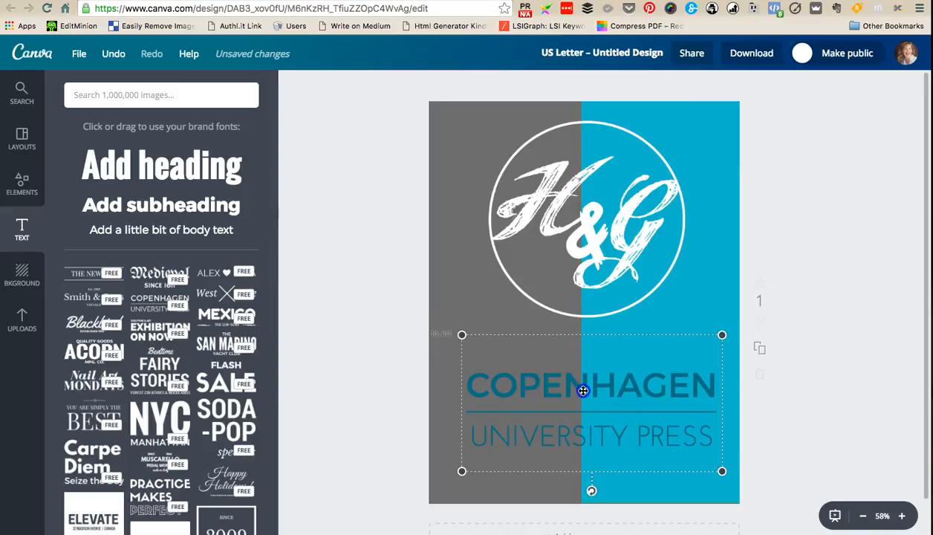
- Recolour the text block's divider line and the COPENHAGEN heading with the white from the primary brand palette
left_click(616, 307)
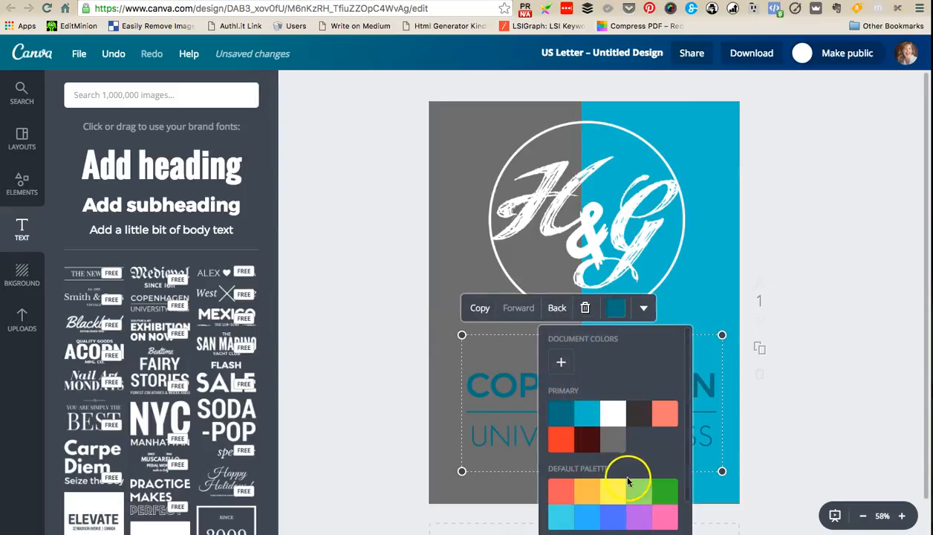
left_click(619, 409)
left_click(520, 442)
left_click(536, 383)
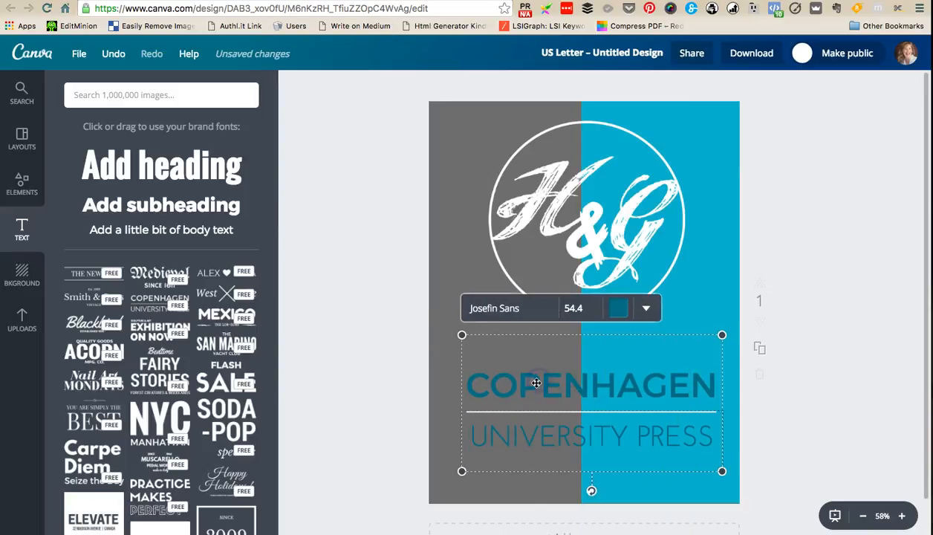
double_click(586, 385)
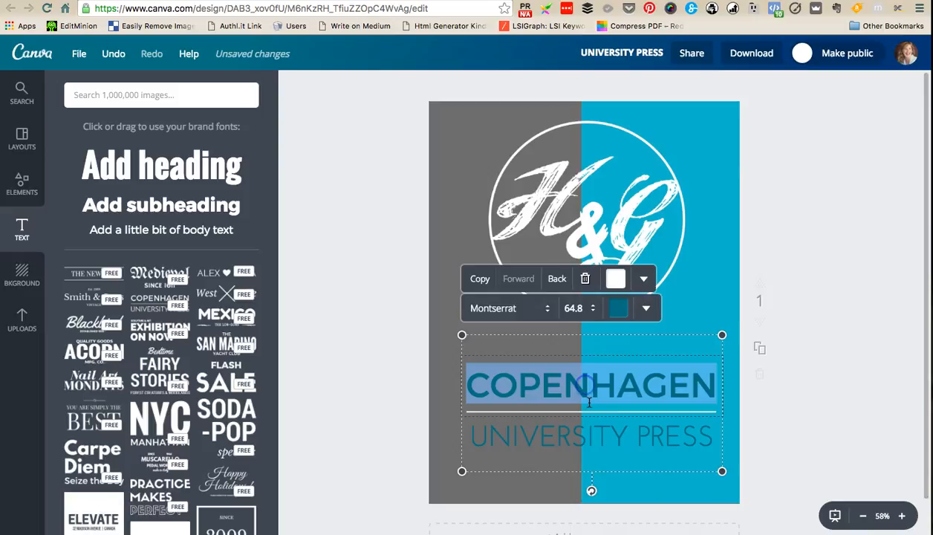
left_click(619, 308)
left_click(612, 170)
- Recolour the UNIVERSITY PRESS line with the white from the primary brand palette
double_click(595, 435)
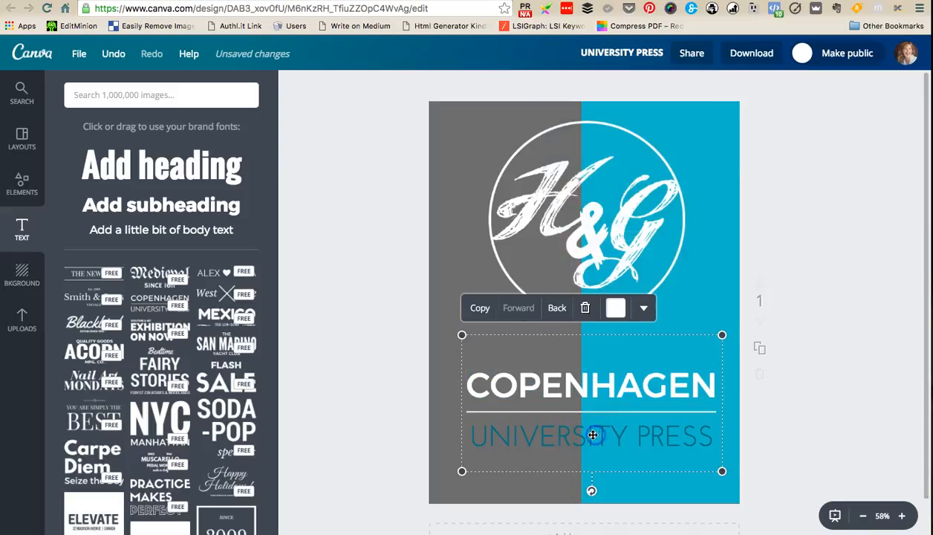
left_click(616, 278)
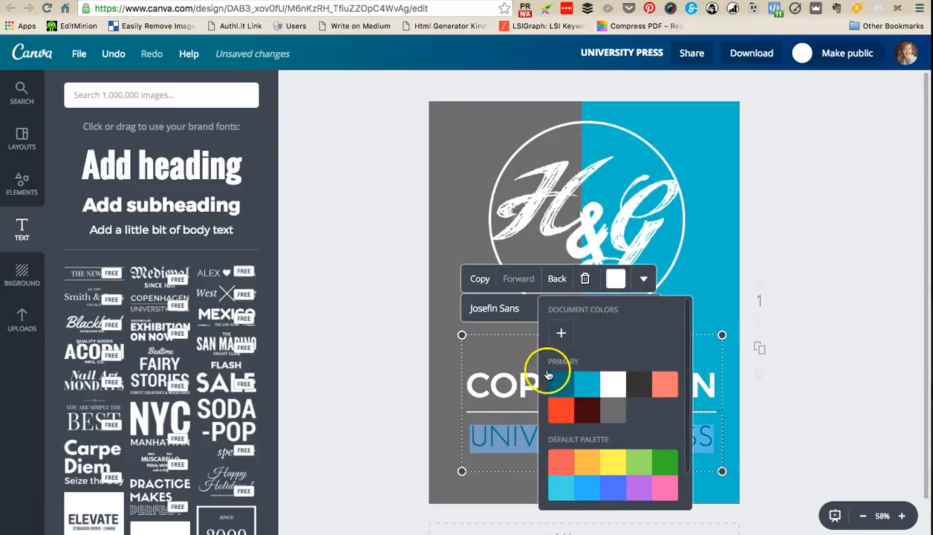
left_click(512, 441)
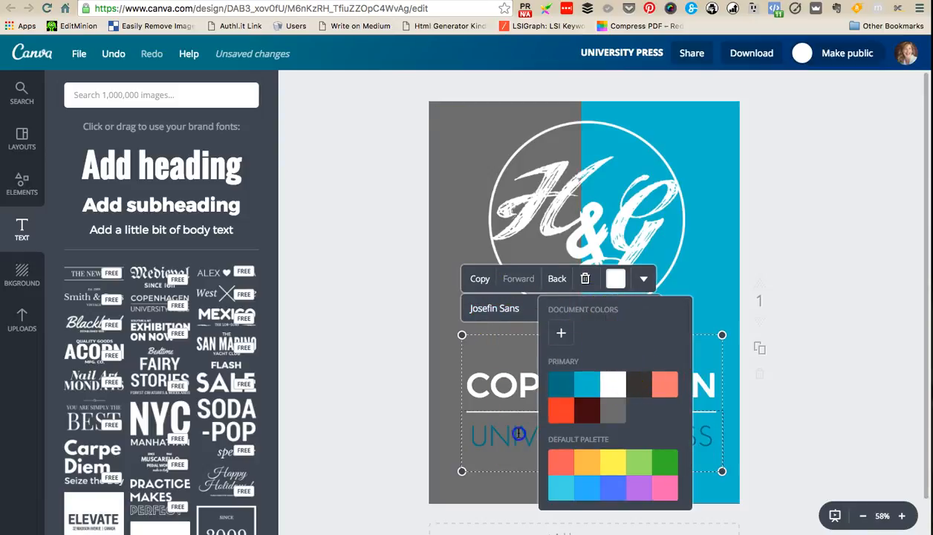
left_click(625, 427)
double_click(588, 433)
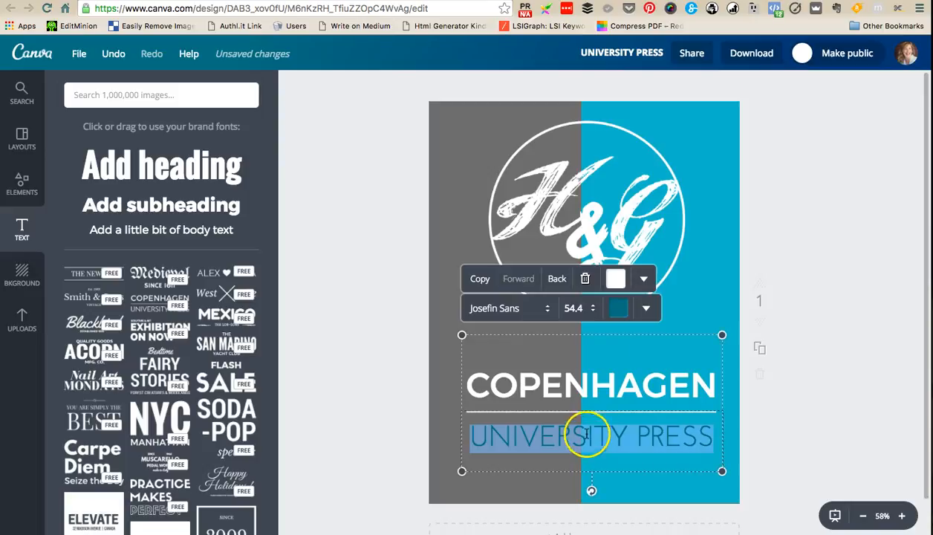
left_click(618, 308)
left_click(618, 162)
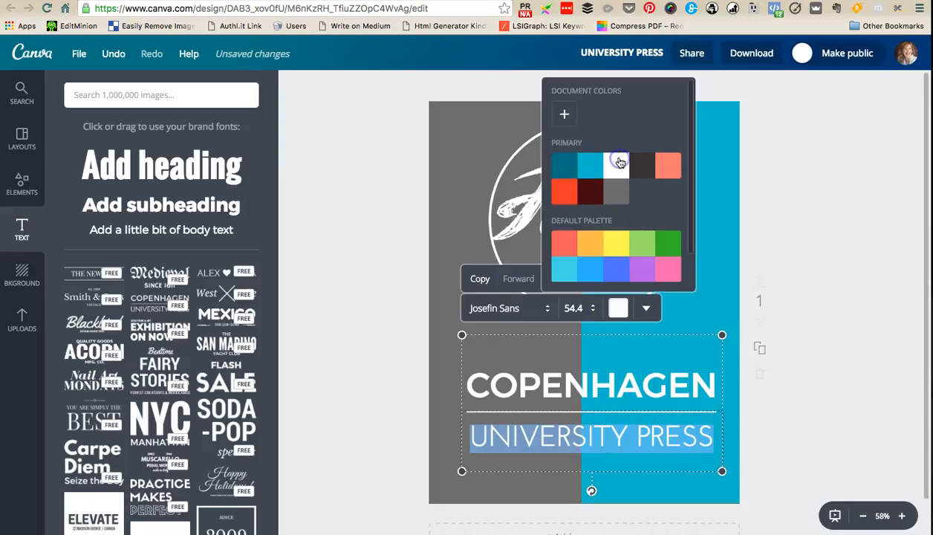
left_click(810, 320)
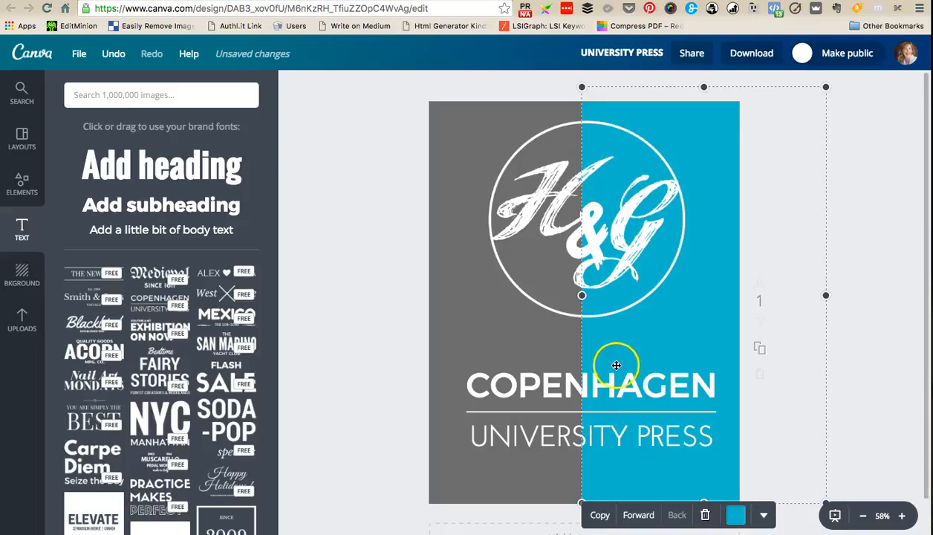
- Lighten the grey page background by setting its transparency to 78
left_click(471, 117)
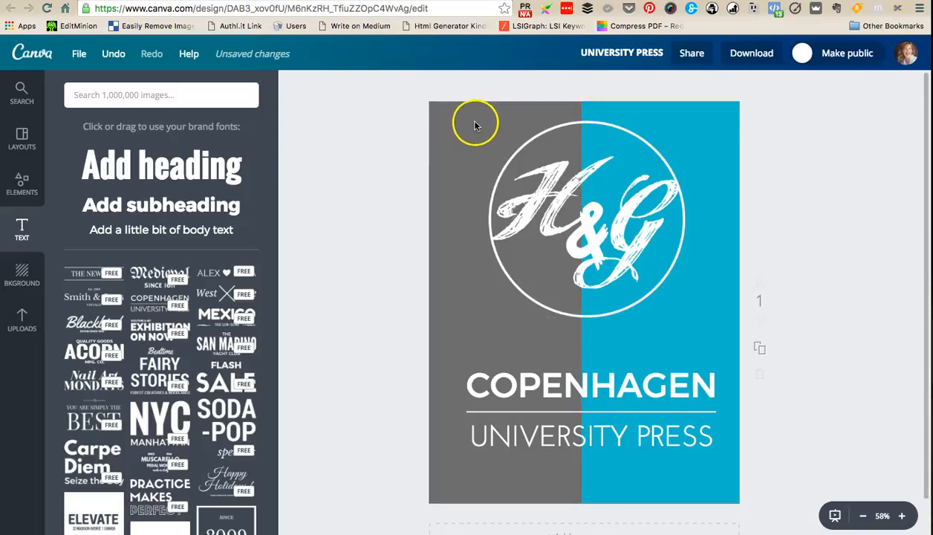
left_click(614, 514)
left_click(643, 514)
scroll(668, 512, "down", 2)
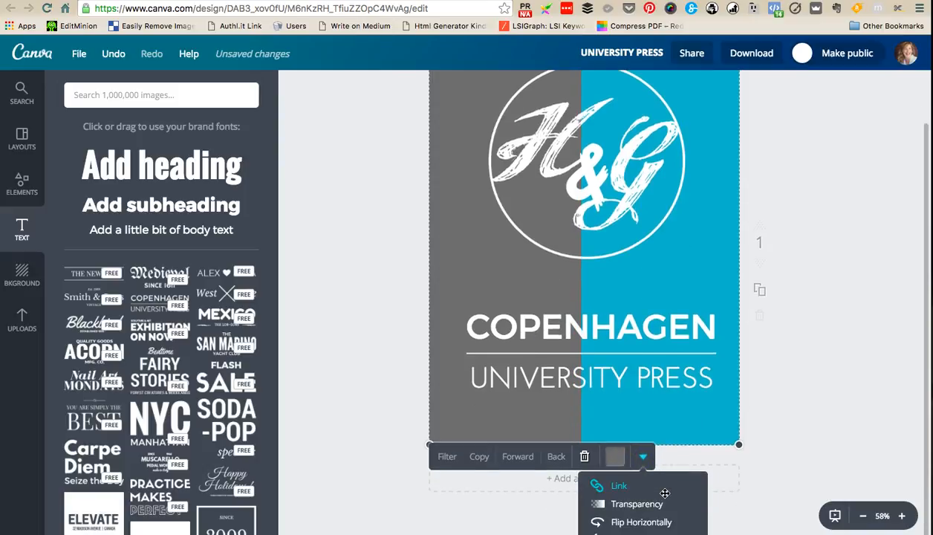
left_click(660, 504)
left_click_drag(699, 502, 686, 504)
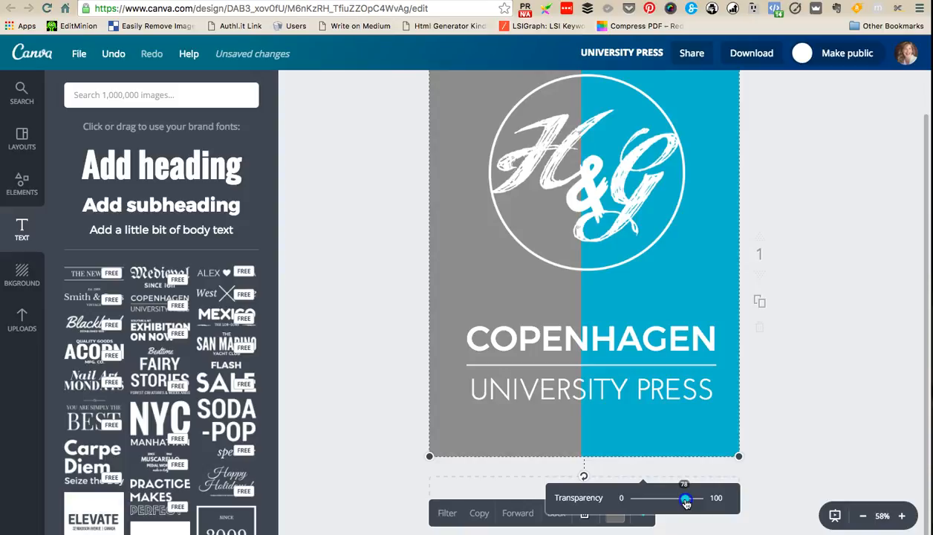
left_click(830, 331)
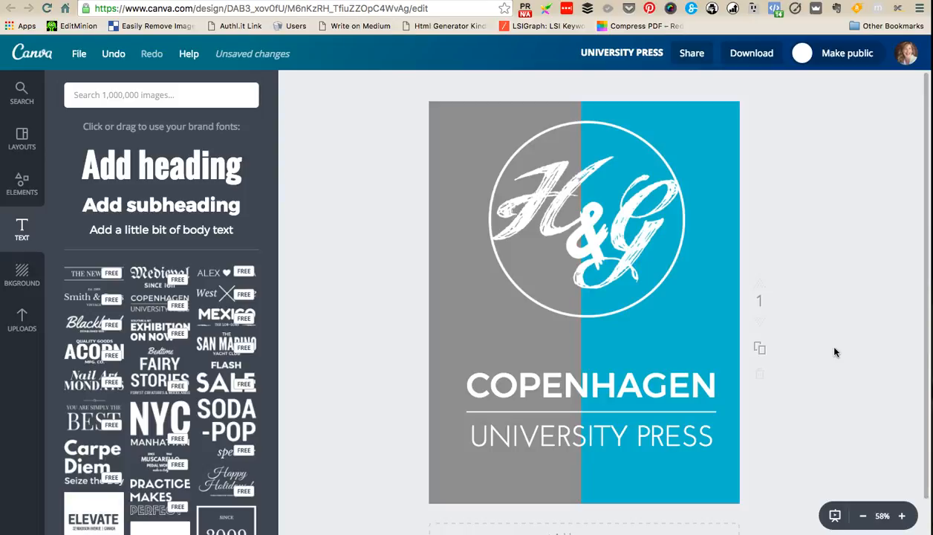
- Duplicate the finished cover page as page 2
left_click(773, 349)
left_click(760, 350)
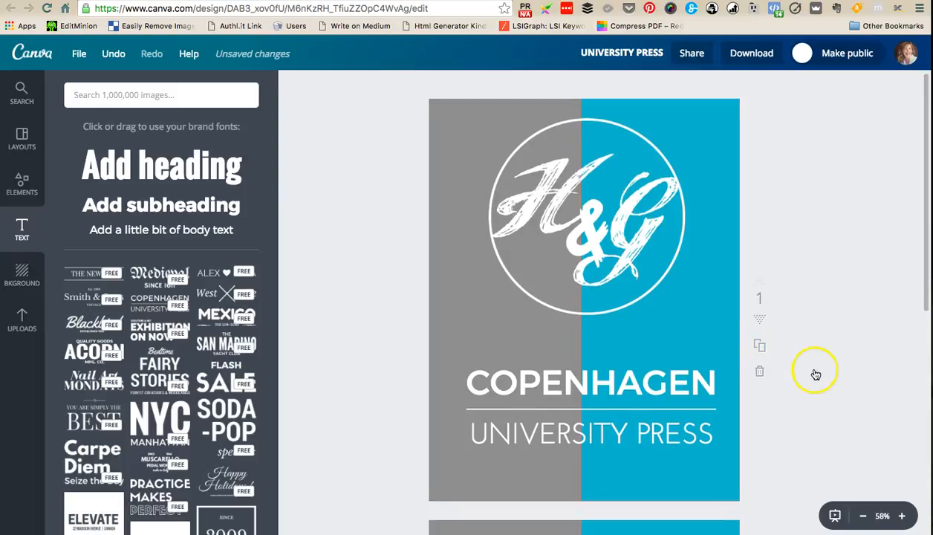
scroll(823, 372, "down", 5)
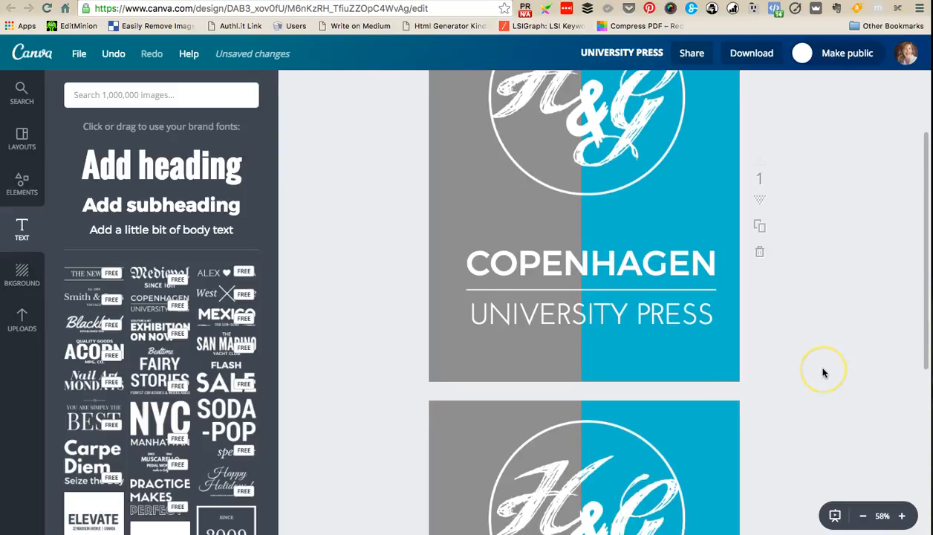
scroll(822, 372, "down", 1)
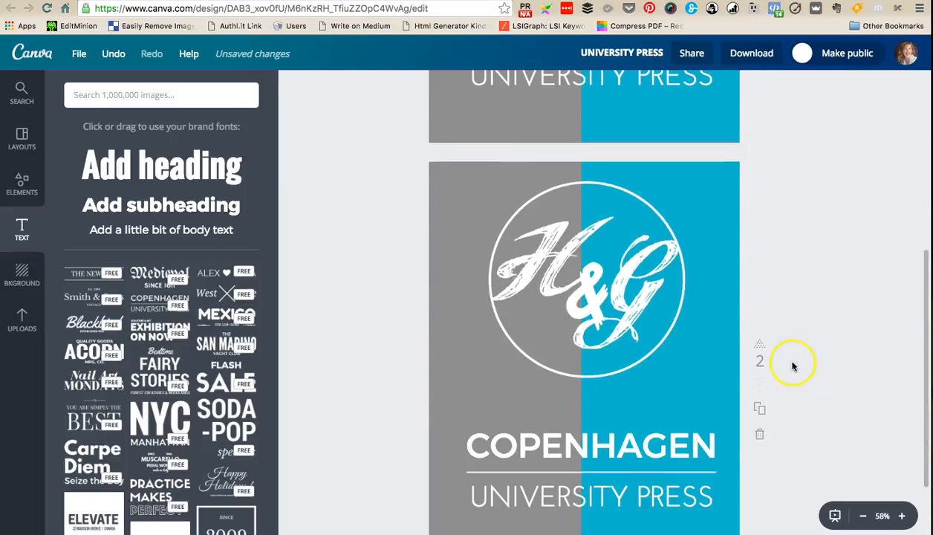
- Delete the Copenhagen University Press text block from page 2
left_click(627, 301)
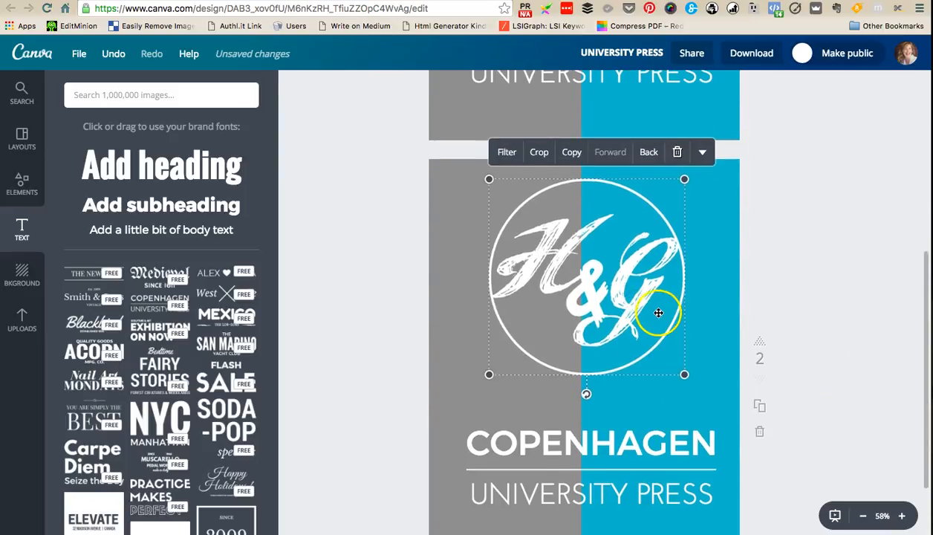
scroll(819, 363, "down", 2)
left_click(819, 362)
left_click(659, 375)
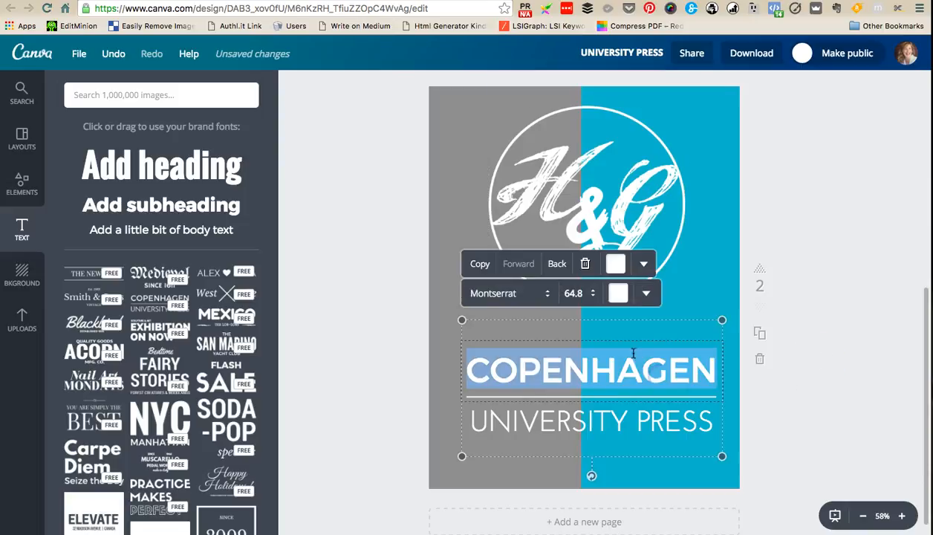
left_click(587, 265)
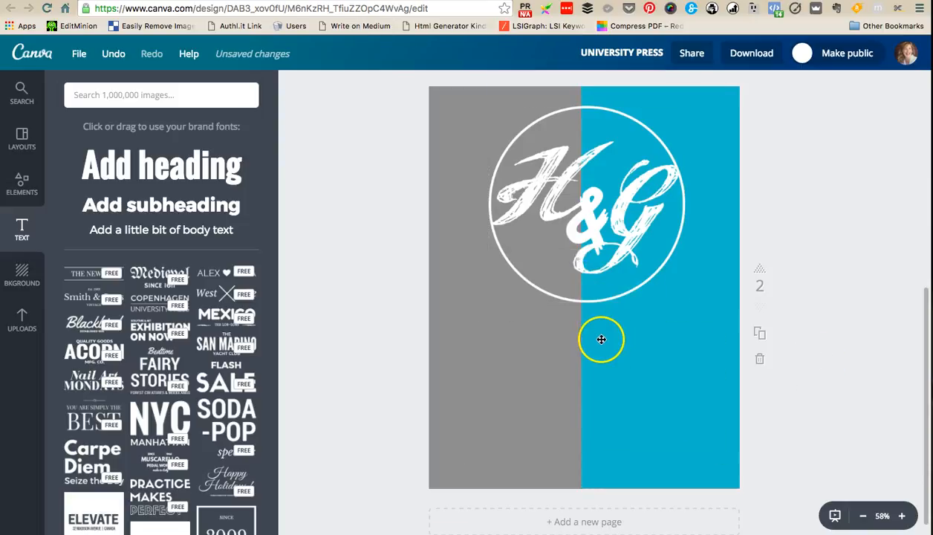
- Shrink the H&G logo on page 2 to a tiny mark and place it in the page's bottom-left corner
left_click(577, 224)
left_click_drag(487, 103, 646, 323)
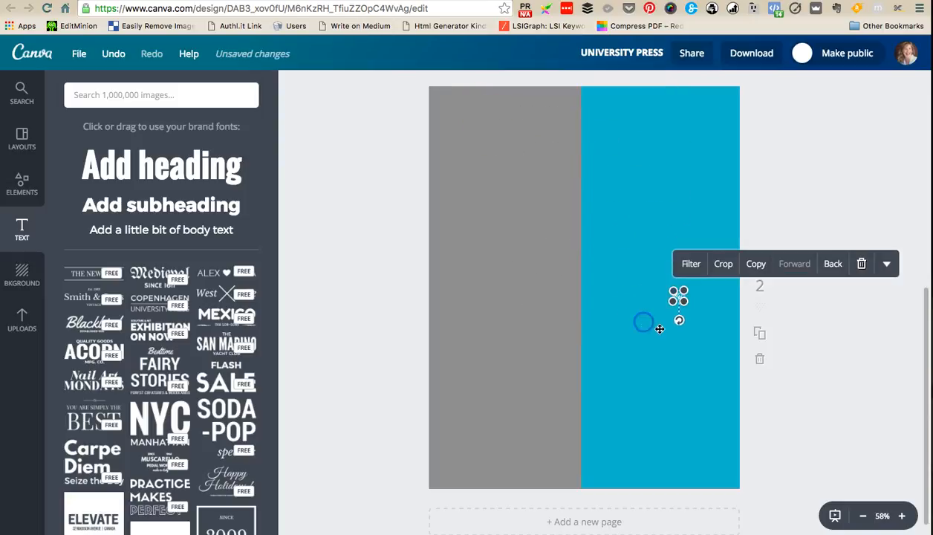
left_click(847, 392)
left_click_drag(702, 313, 509, 448)
left_click_drag(444, 476, 455, 466)
left_click(443, 473)
left_click(864, 439)
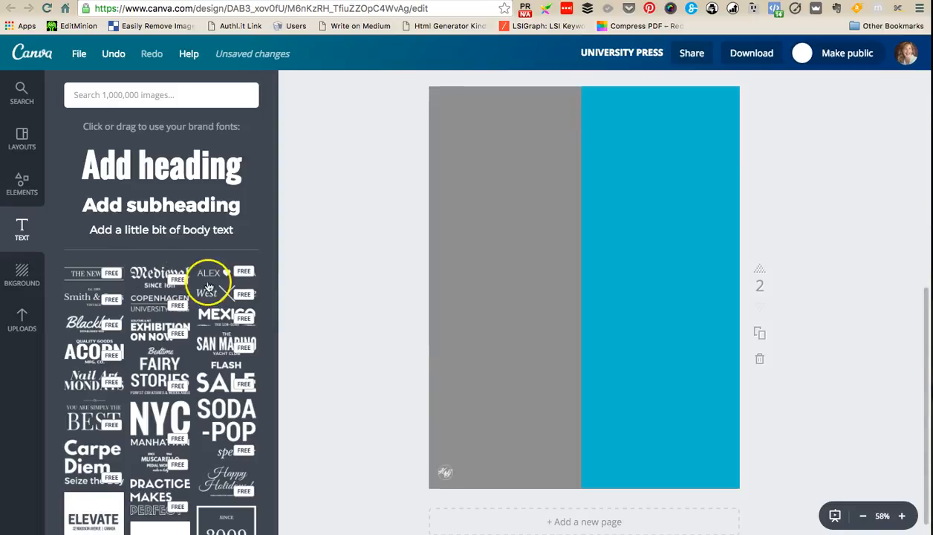
left_click(93, 229)
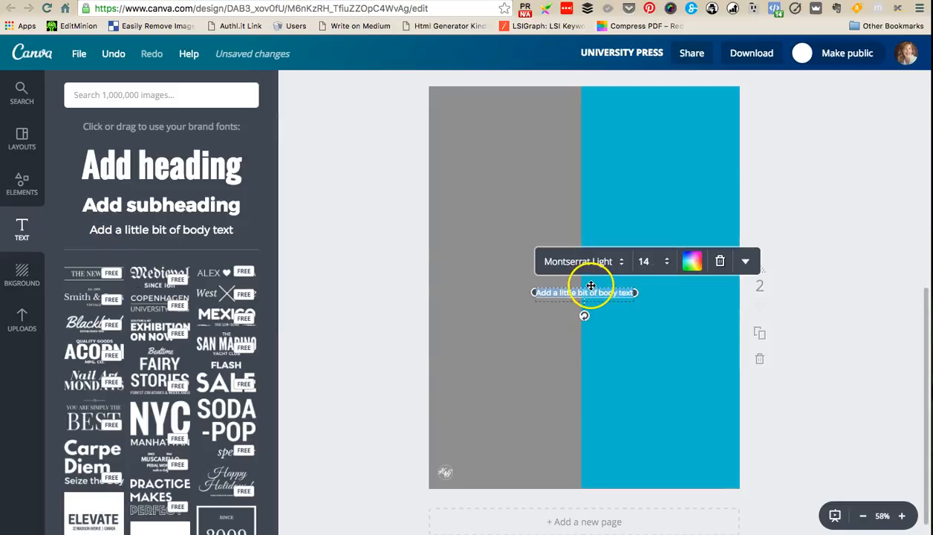
left_click_drag(590, 286, 688, 466)
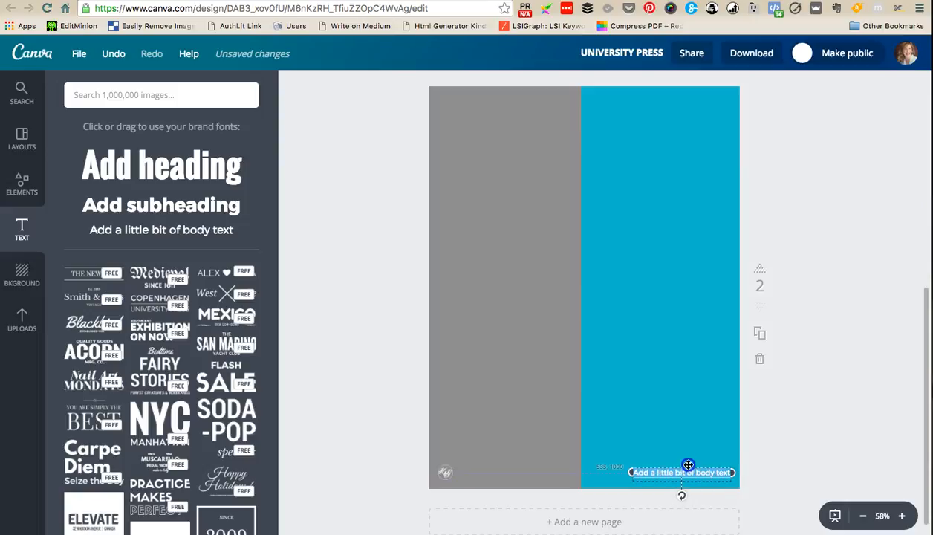
left_click_drag(689, 465, 688, 466)
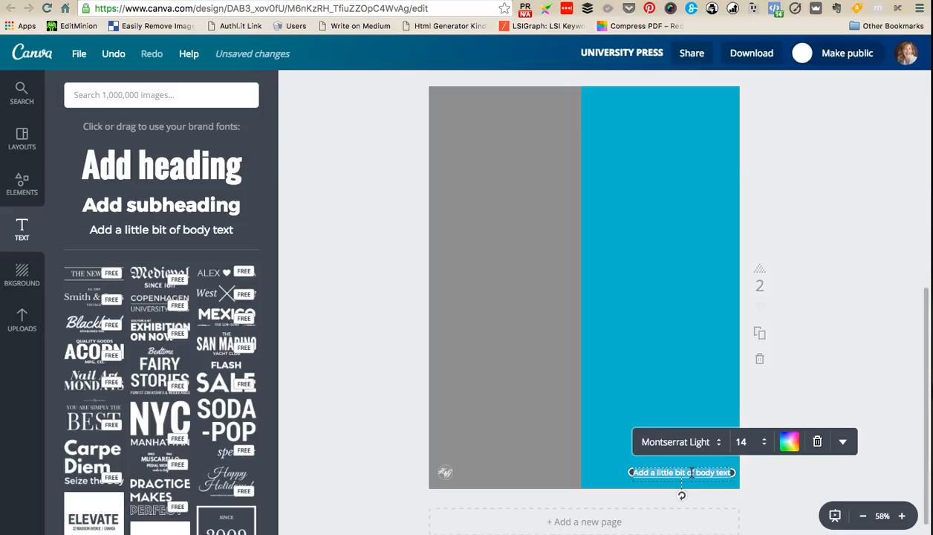
type("www.hustleandgroove.com")
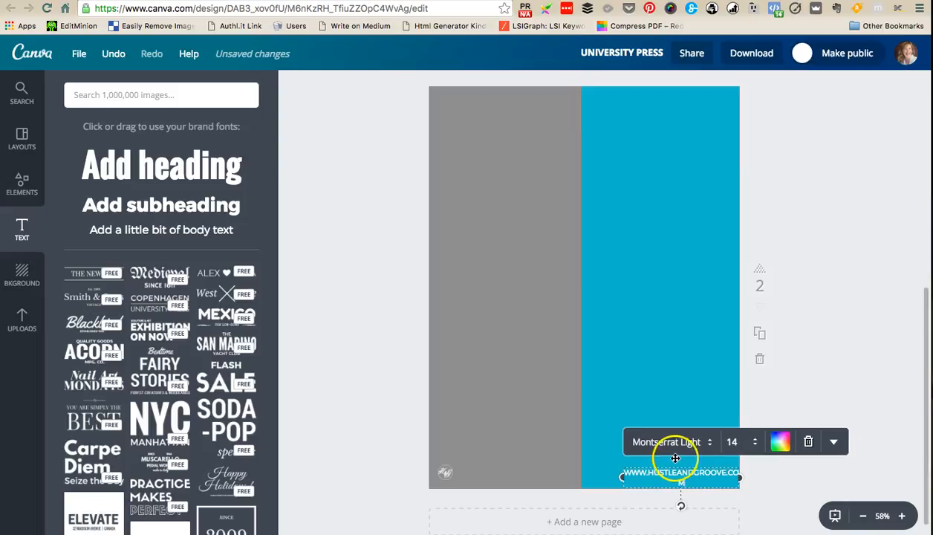
- Set the web address text on page 2 to size 10 and nudge it toward the page's bottom-right corner
left_click(733, 442)
left_click(765, 235)
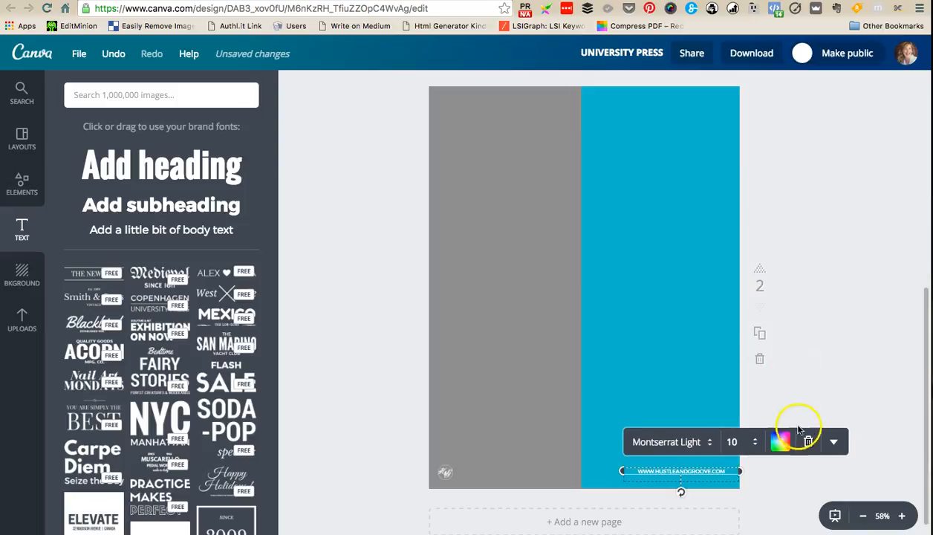
left_click(789, 476)
left_click_drag(686, 472, 692, 476)
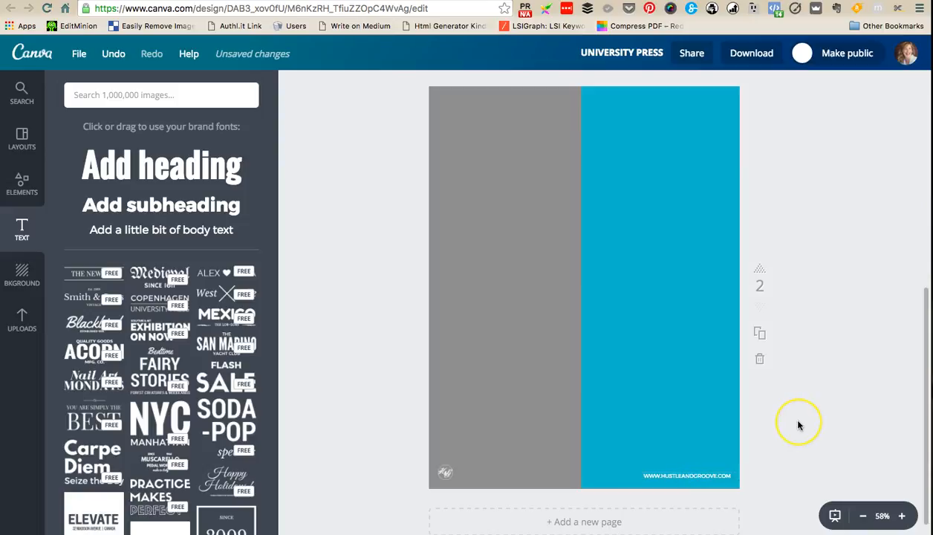
- Right-align the web address text on page 2
left_click(714, 472)
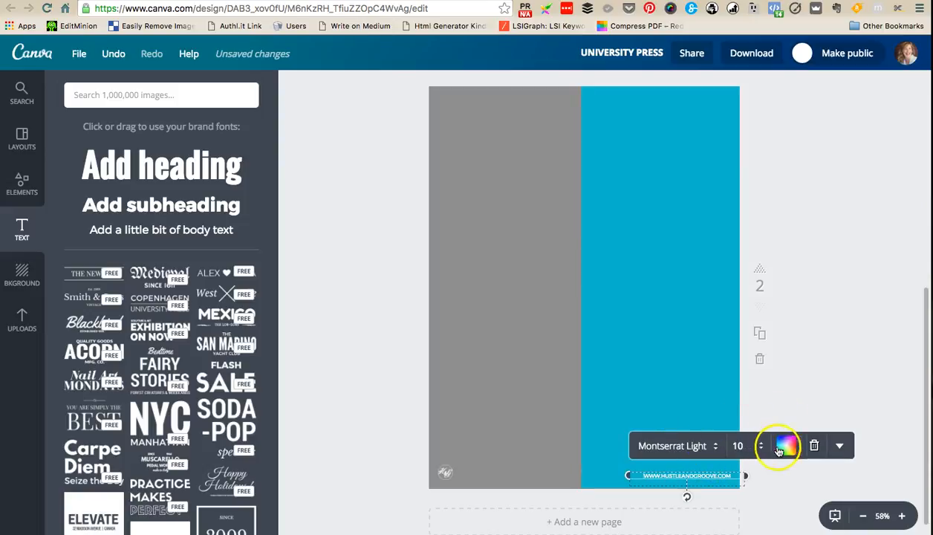
left_click(838, 445)
scroll(838, 445, "down", 3)
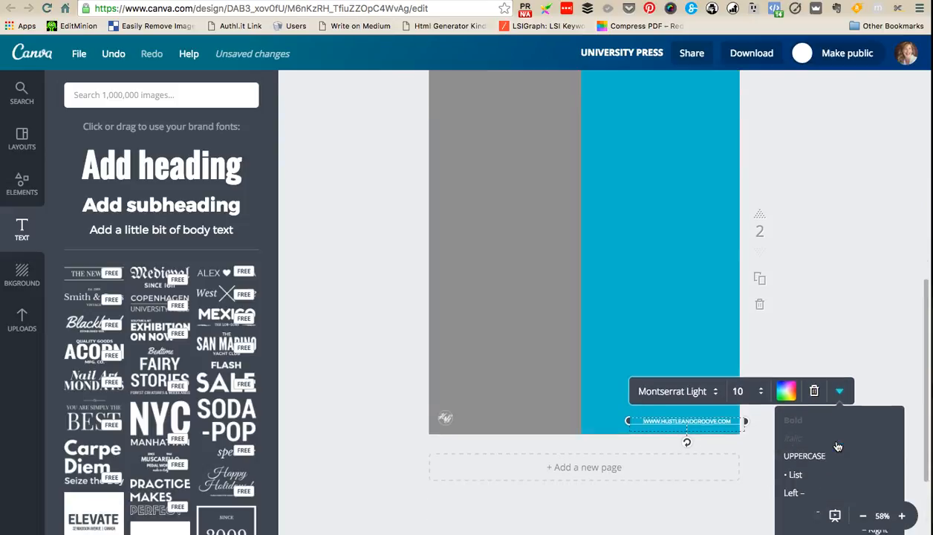
scroll(837, 445, "down", 2)
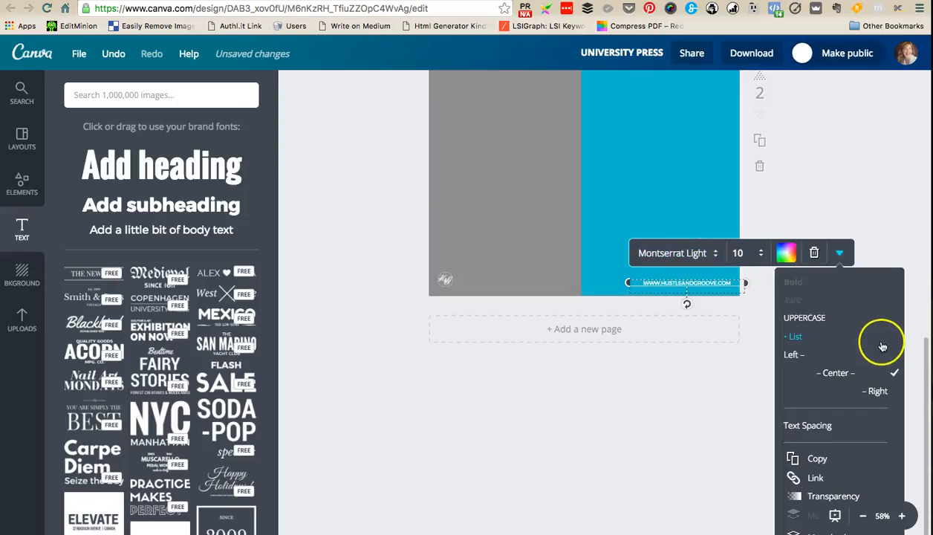
left_click(876, 390)
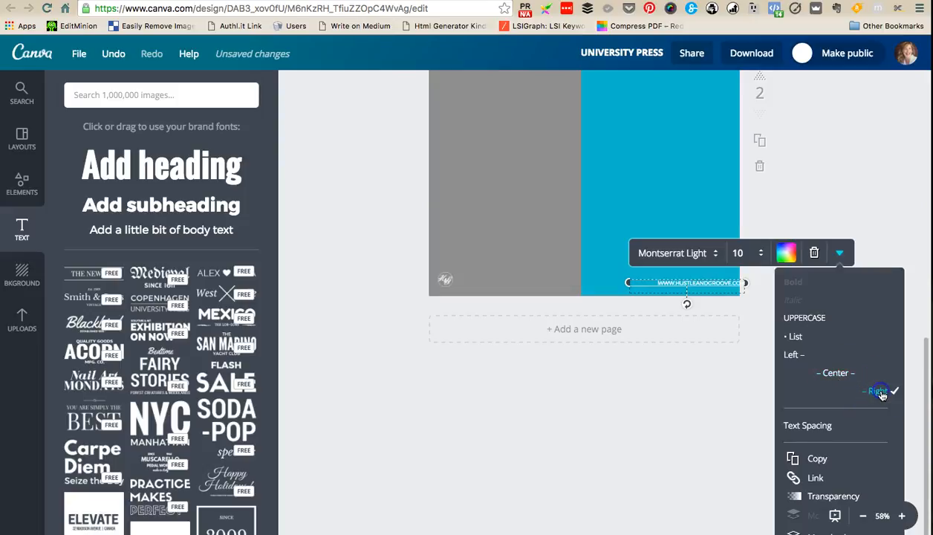
- Move the web address just inside the page's right edge and narrow its text box to fit the text
scroll(695, 445, "up", 3)
left_click_drag(711, 443, 701, 444)
left_click(708, 445)
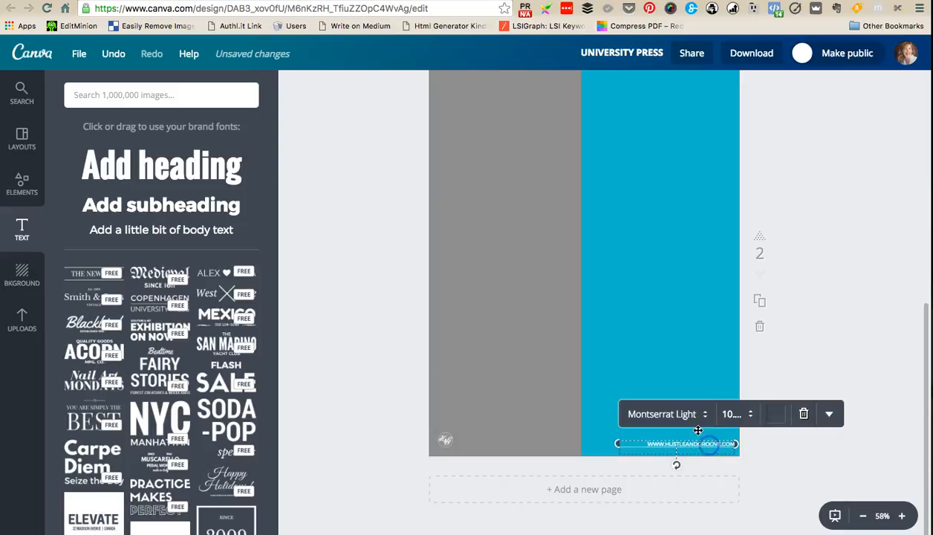
left_click_drag(617, 443, 639, 443)
left_click(816, 453)
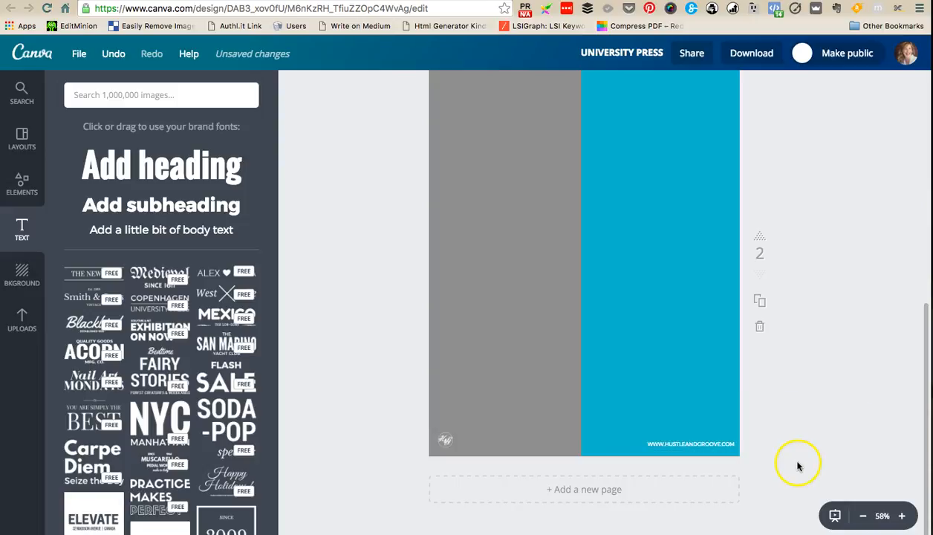
- Centre the footer on page 2 by moving the web address to the bottom middle and the small logo directly left of it
left_click_drag(712, 446, 610, 444)
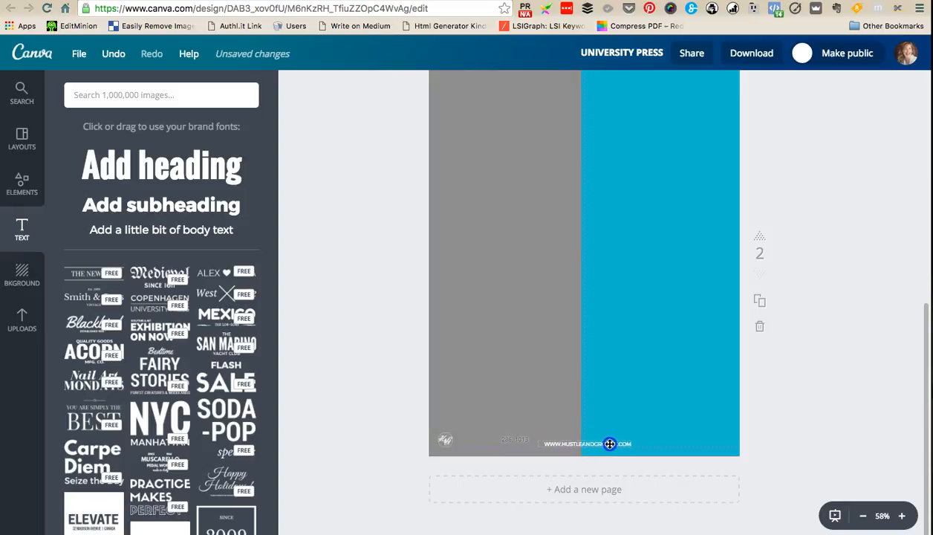
left_click_drag(461, 445, 538, 445)
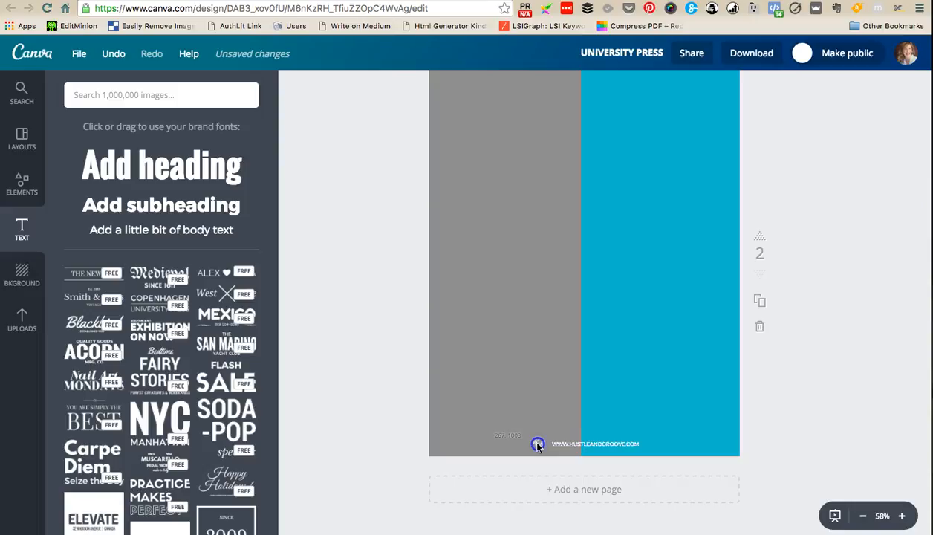
left_click(780, 418)
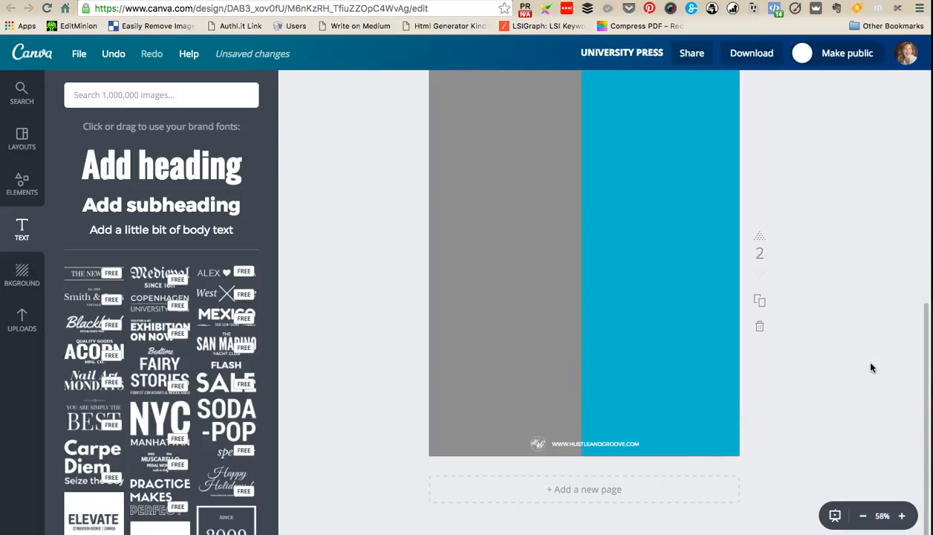
scroll(873, 368, "up", 2)
scroll(875, 369, "down", 1)
left_click(22, 184)
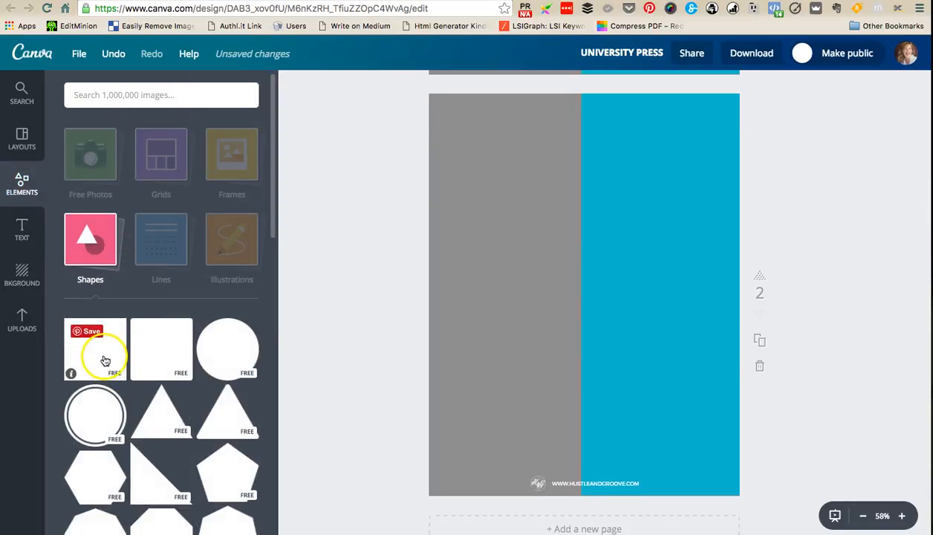
scroll(134, 349, "down", 5)
scroll(135, 350, "up", 5)
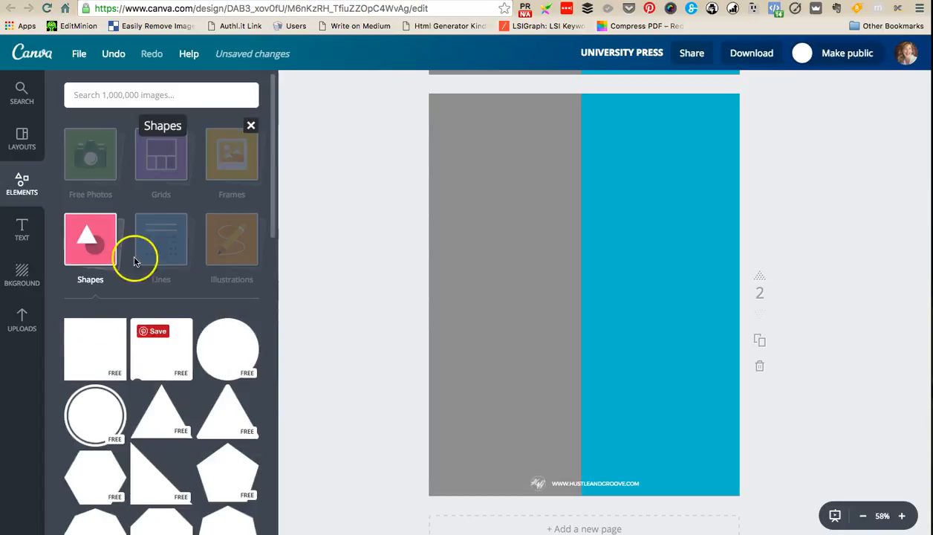
- Search the image library for square and add the plain grey semi-transparent square to page 2
left_click(125, 95)
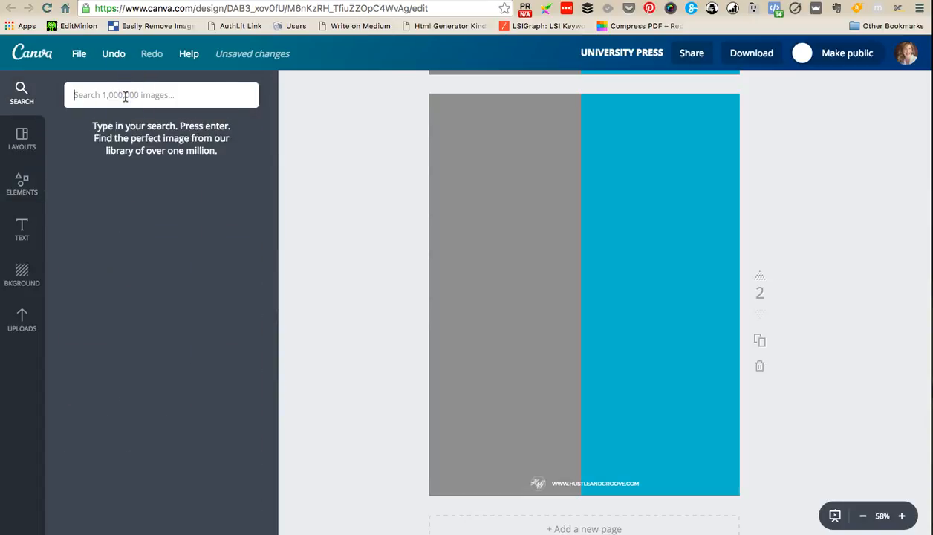
type("square")
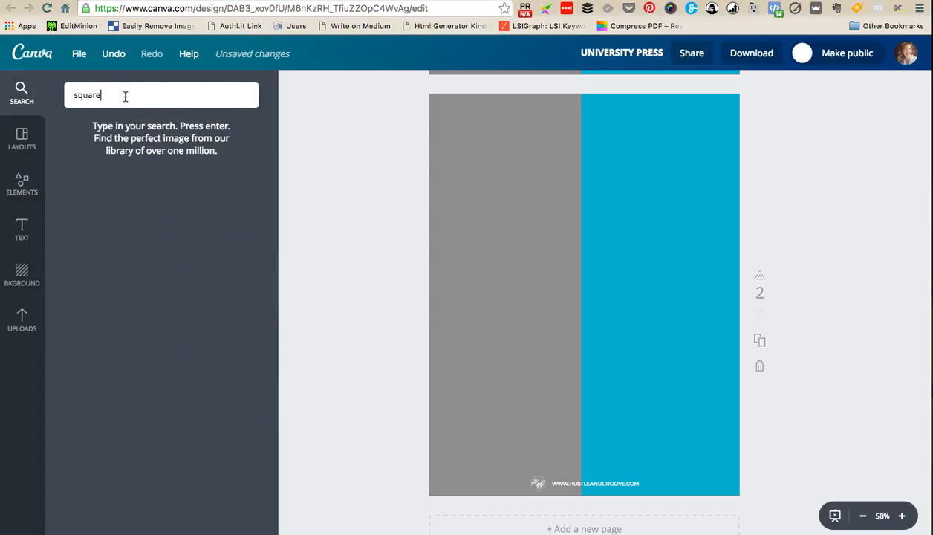
key("Return")
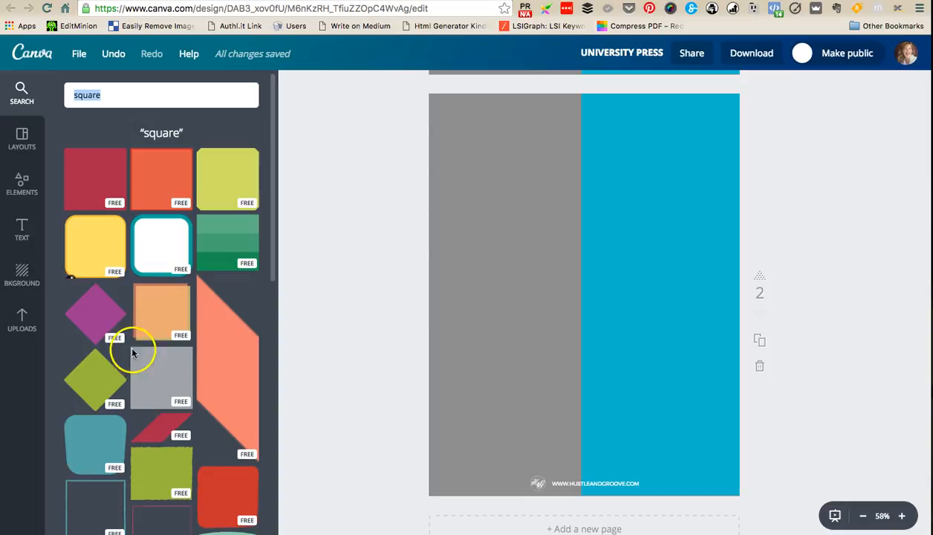
left_click(172, 376)
left_click(542, 344)
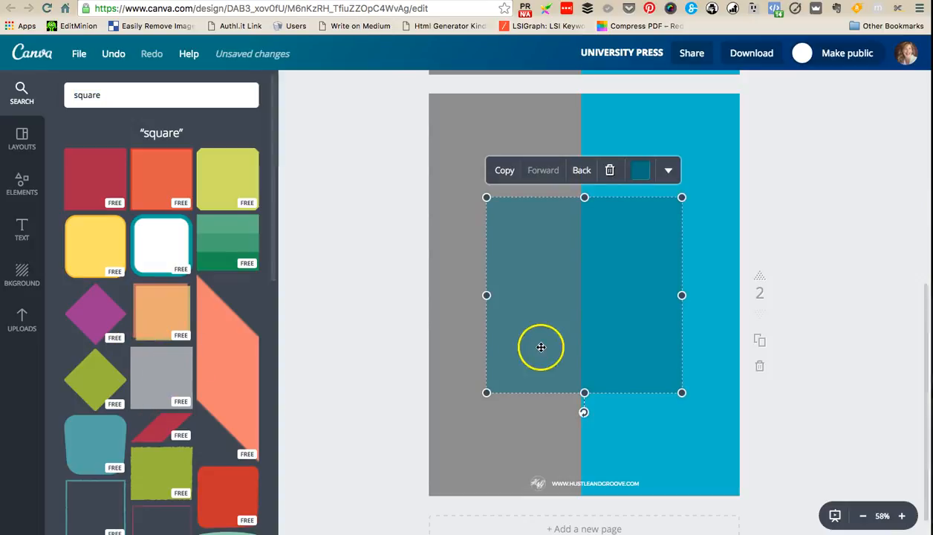
- Stretch the square into a large panel covering page 2, leaving a narrow border and the footer free
left_click_drag(585, 194, 585, 109)
left_click_drag(584, 393, 584, 466)
left_click_drag(487, 288, 437, 286)
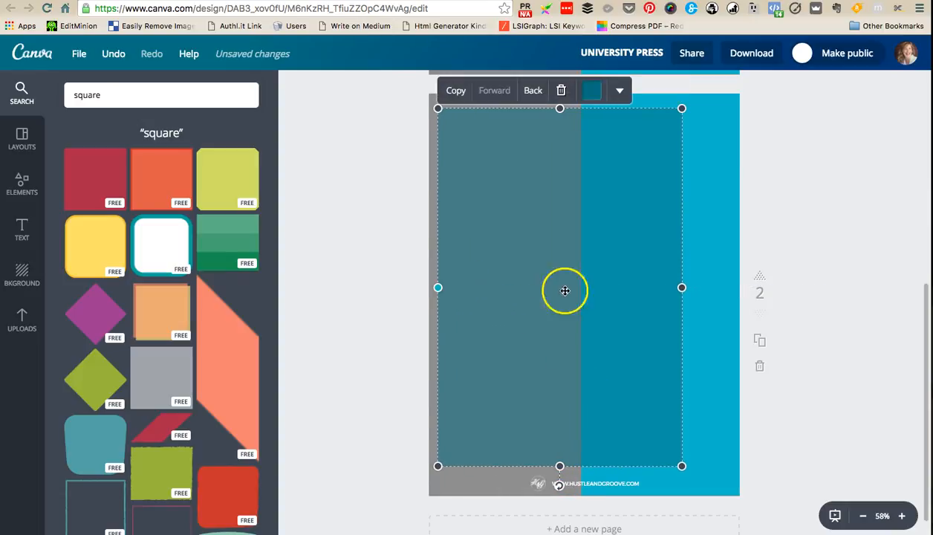
left_click_drag(681, 287, 727, 287)
- Recolour the panel on page 2 white from the primary palette
left_click(600, 92)
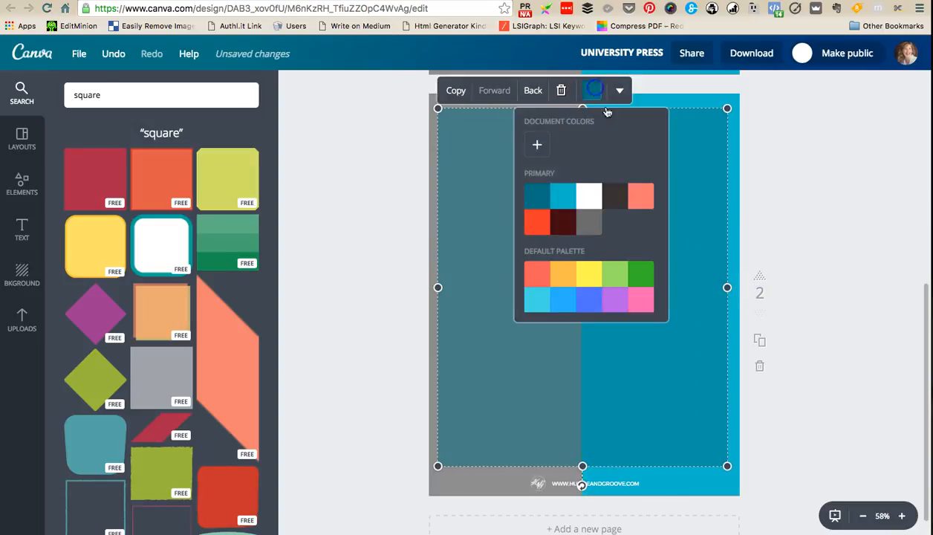
left_click(589, 196)
left_click(845, 301)
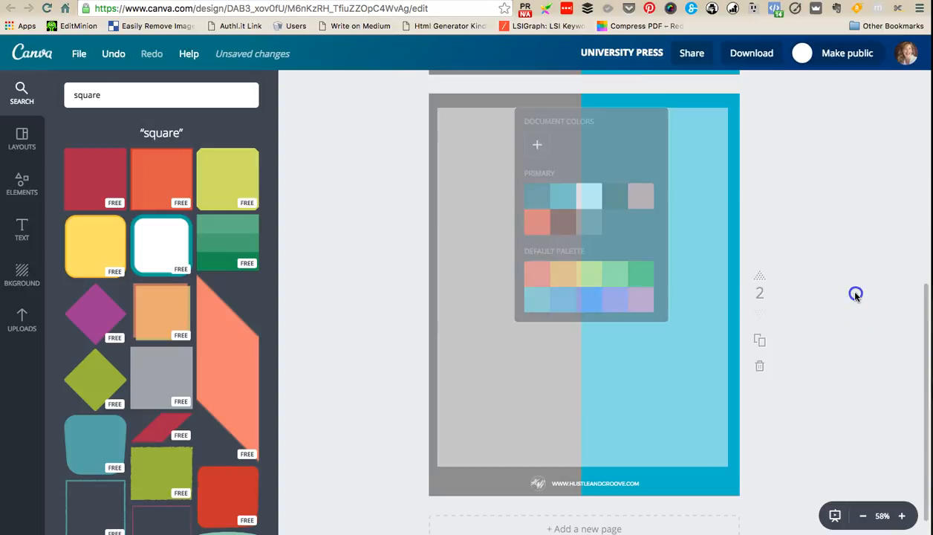
- Extend the white panel slightly at its top, bottom and right edges to even out the border around it
left_click(652, 261)
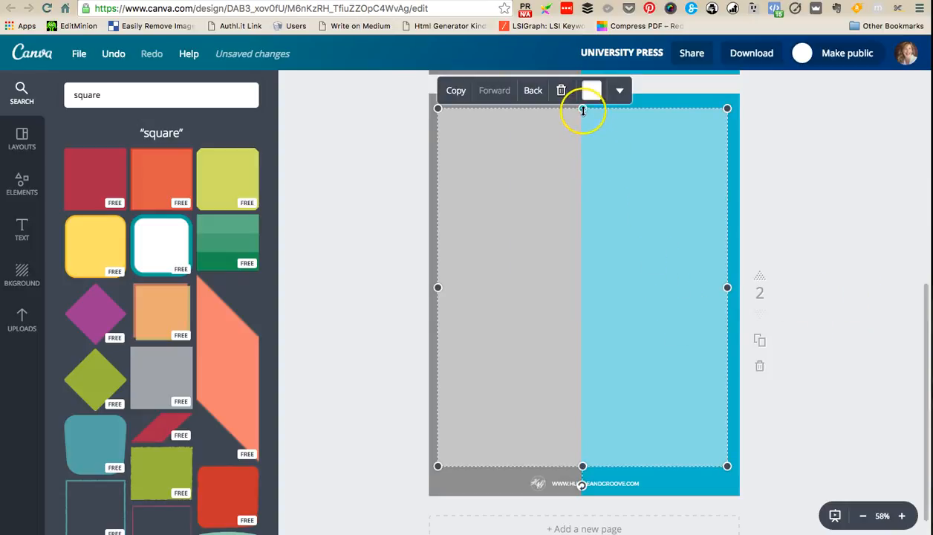
left_click_drag(582, 466, 581, 471)
left_click_drag(582, 108, 582, 101)
left_click_drag(728, 287, 732, 291)
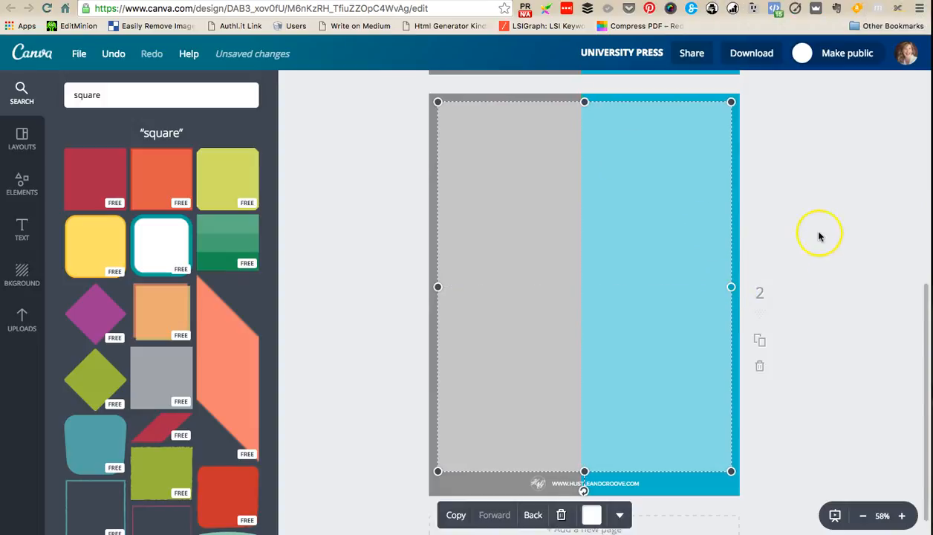
left_click(828, 213)
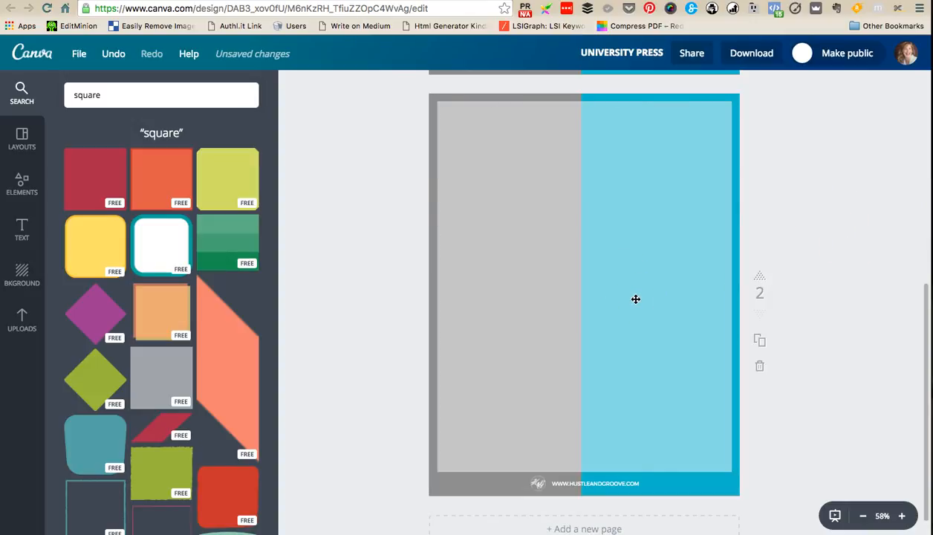
- Add a body text line in dark charcoal to page 2 and place it in the panel's upper-left corner
left_click(22, 226)
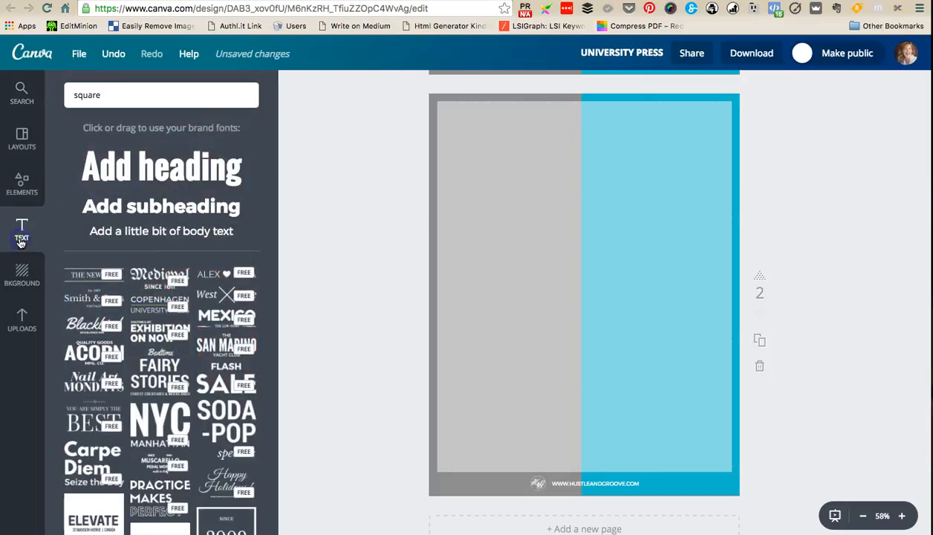
left_click(165, 232)
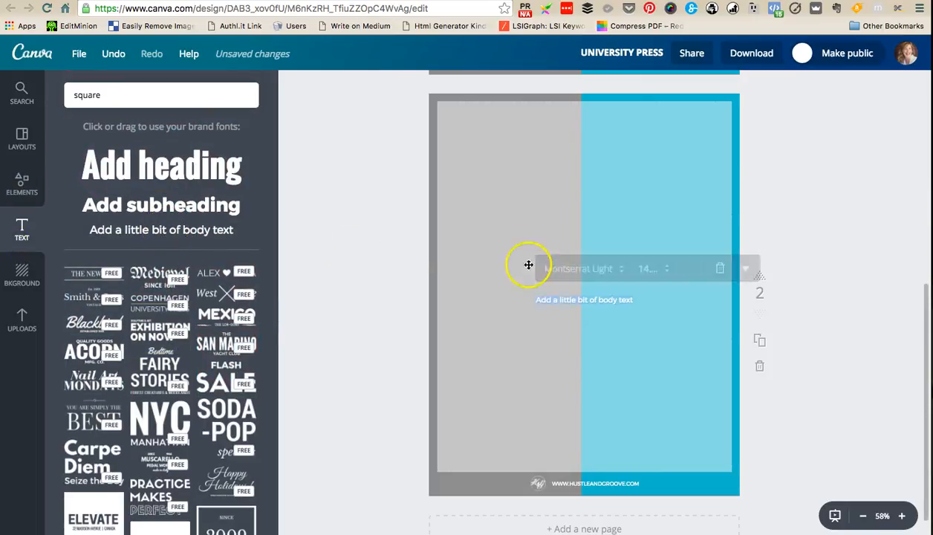
left_click(691, 268)
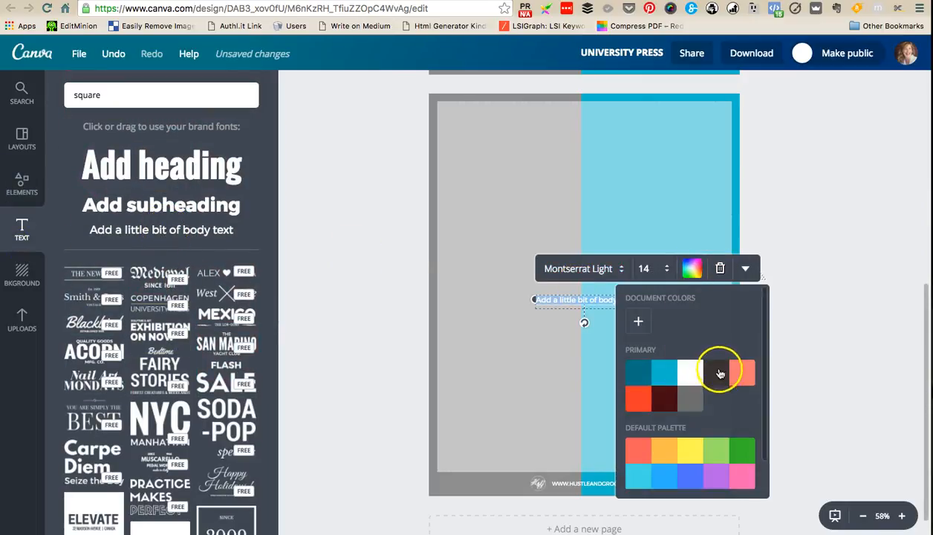
left_click_drag(600, 300, 514, 130)
- Left-align the body text and widen its text box across nearly the full width of the panel
left_click(656, 99)
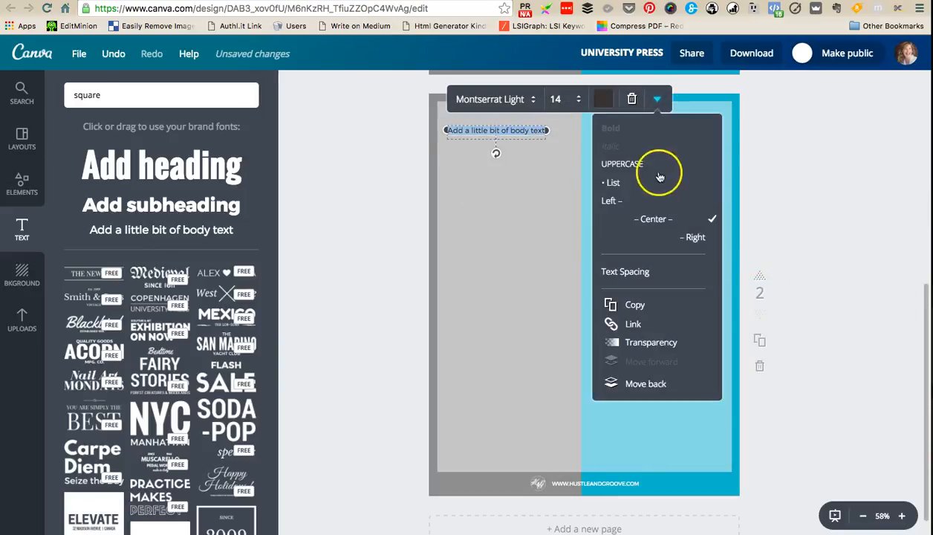
left_click(610, 200)
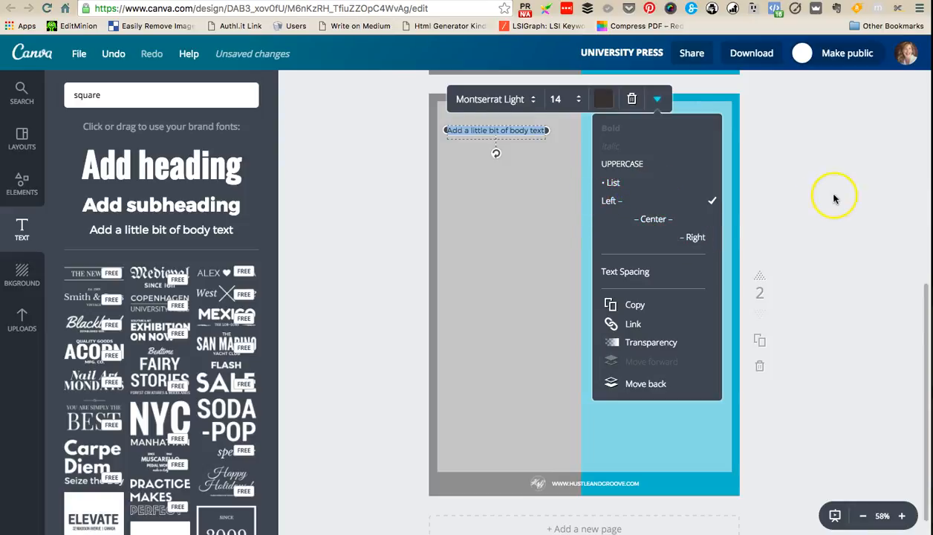
left_click(833, 199)
left_click(536, 130)
left_click_drag(549, 130, 722, 144)
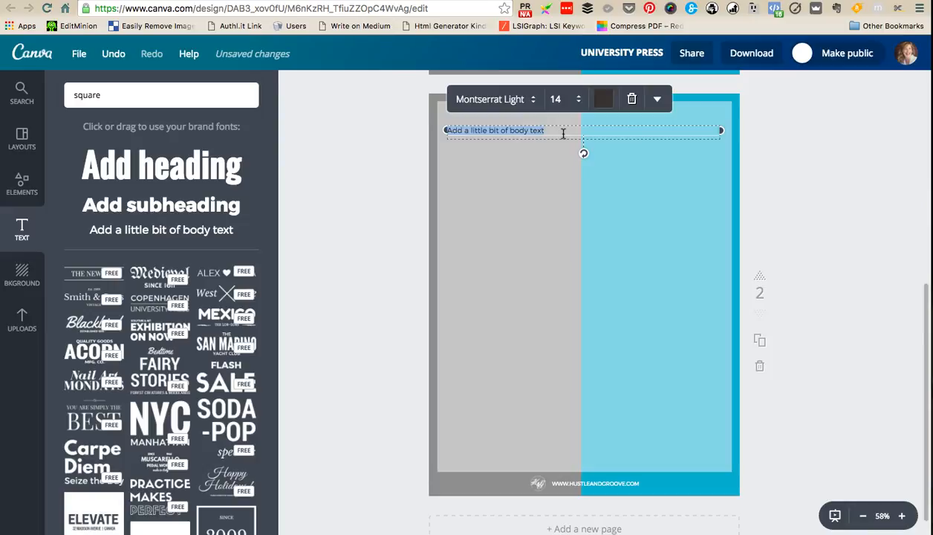
left_click(778, 175)
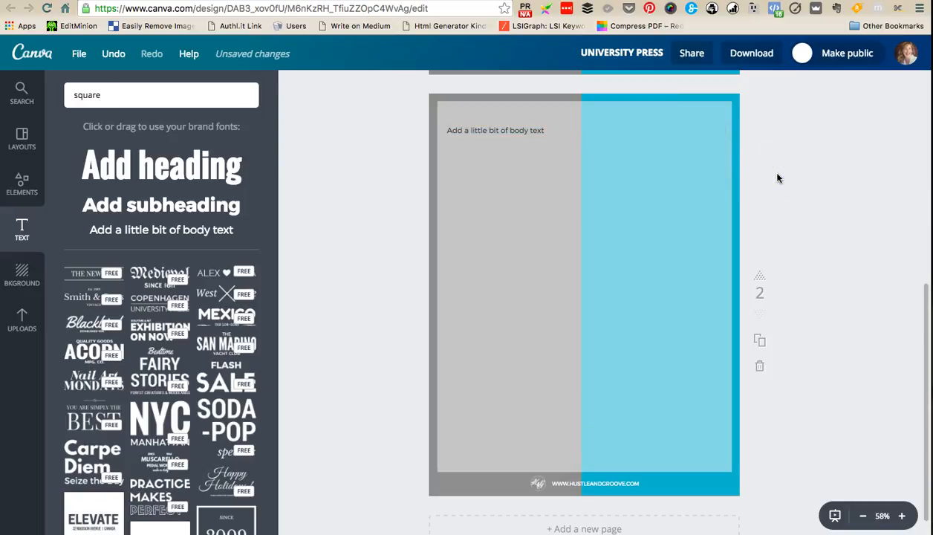
- Duplicate page 2 as page 3 and review the pages from the cover down
left_click(761, 342)
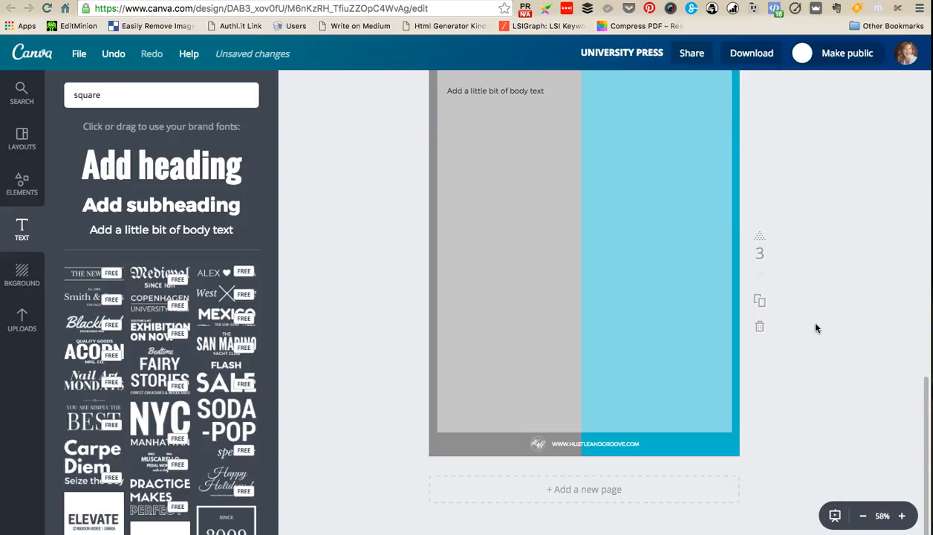
scroll(815, 328, "up", 1)
left_click(21, 138)
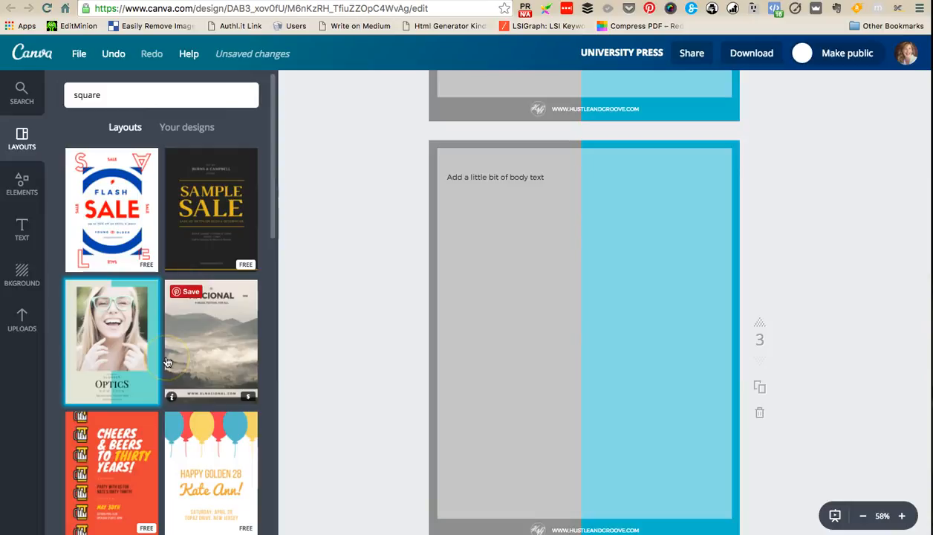
scroll(384, 338, "up", 10)
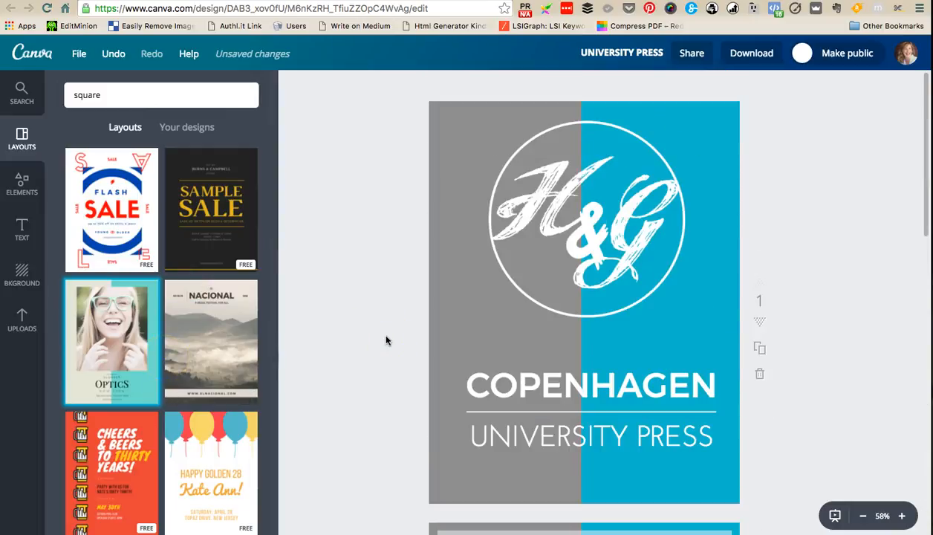
scroll(396, 343, "down", 5)
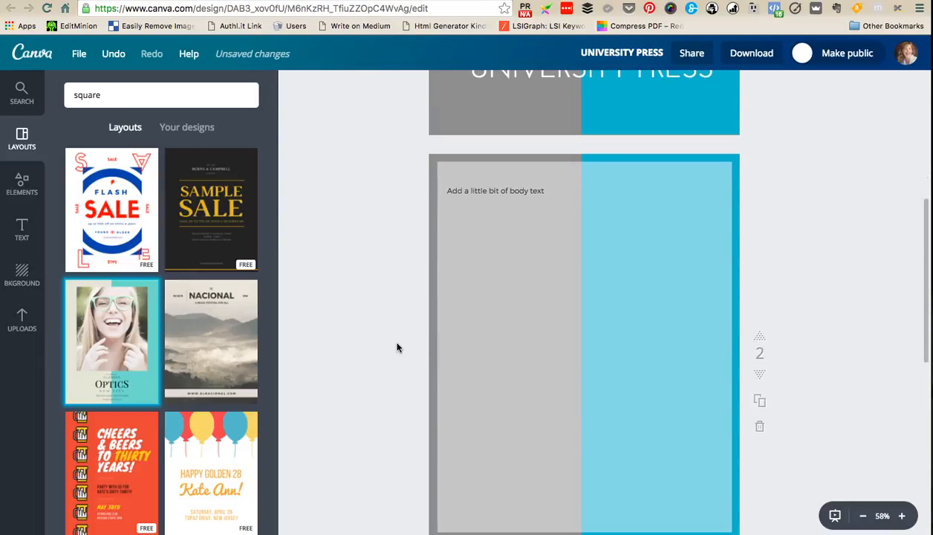
scroll(396, 347, "down", 6)
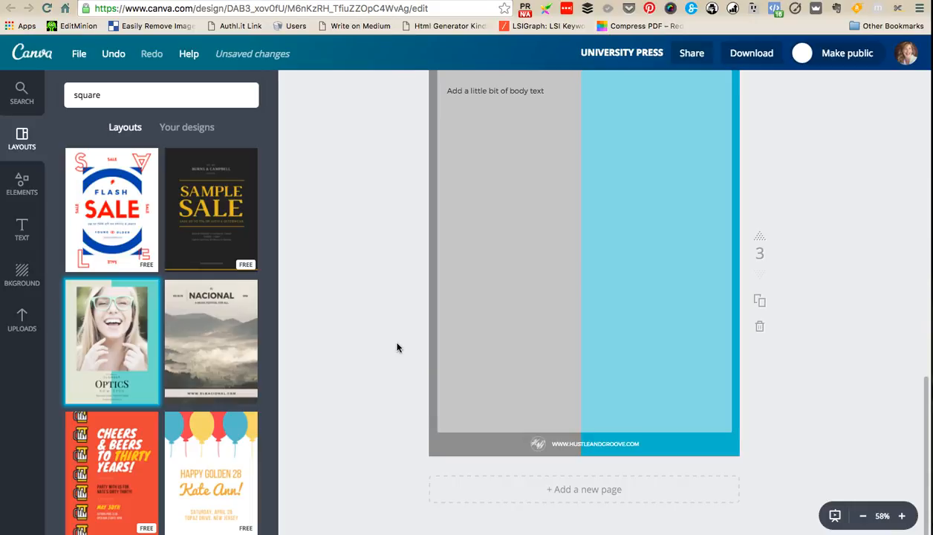
scroll(396, 347, "up", 2)
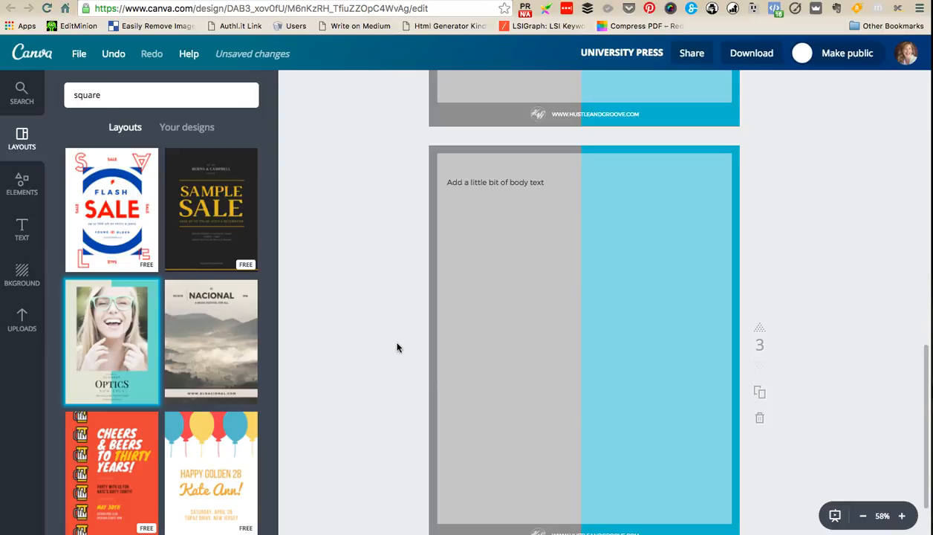
left_click(479, 180)
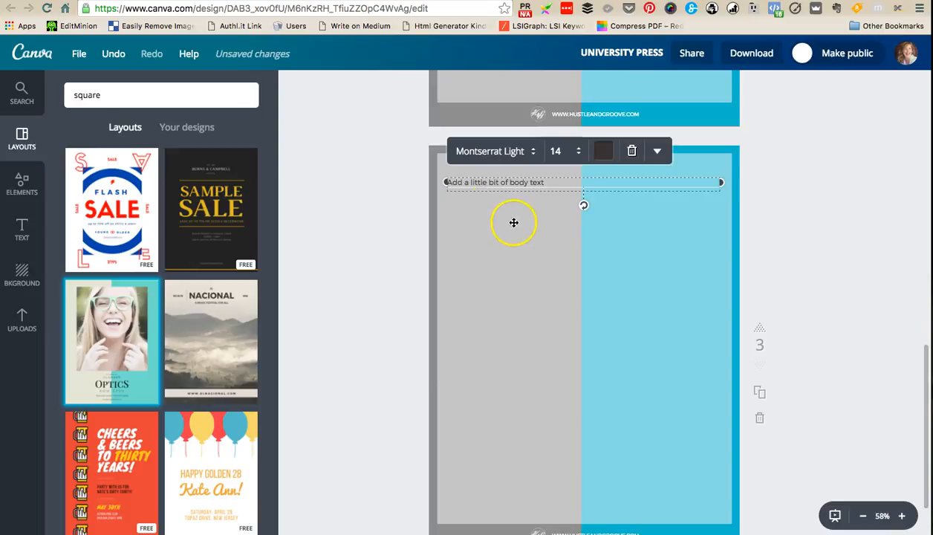
left_click(782, 261)
left_click(517, 182)
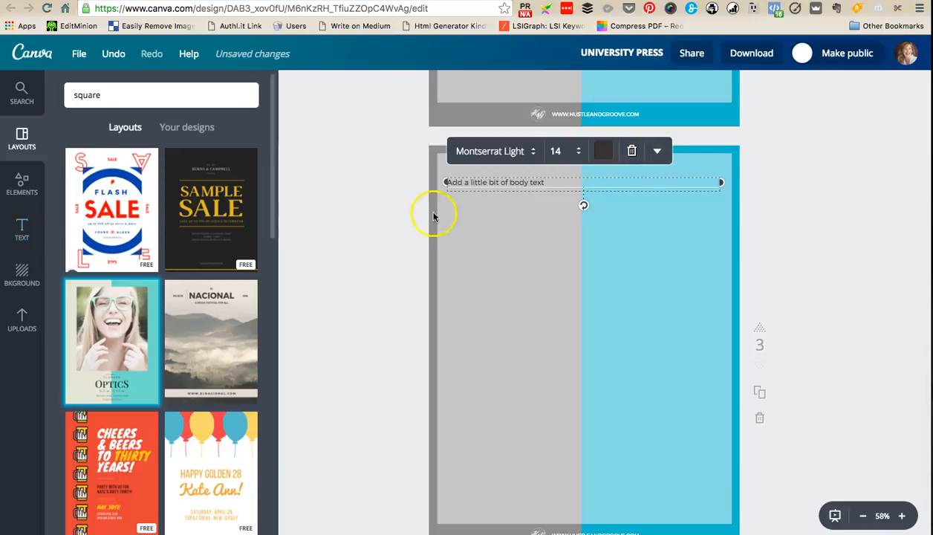
left_click(659, 154)
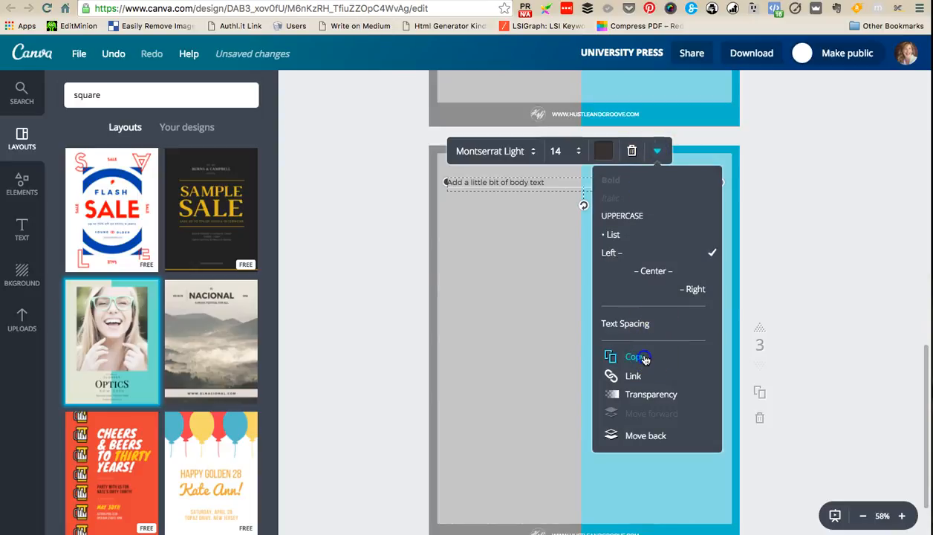
left_click(613, 357)
left_click_drag(524, 203, 513, 212)
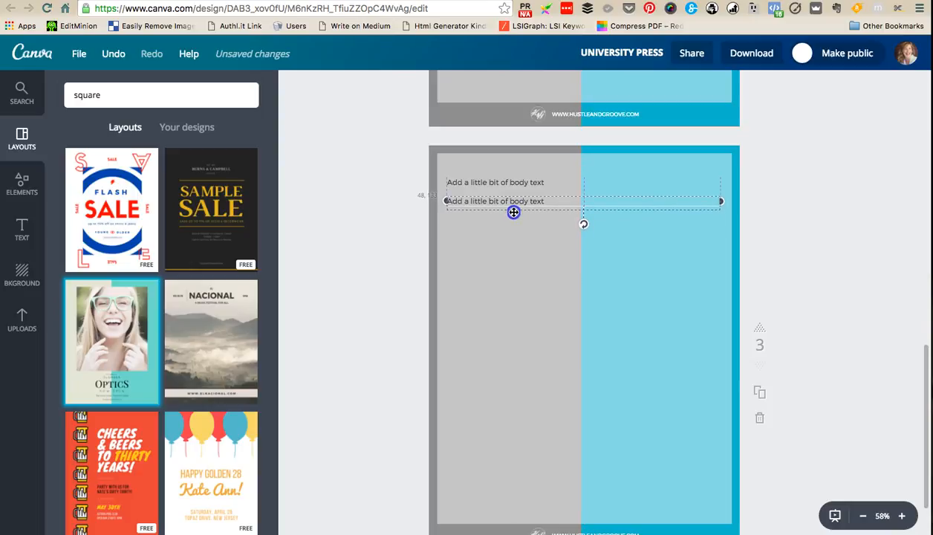
left_click_drag(513, 211, 444, 201)
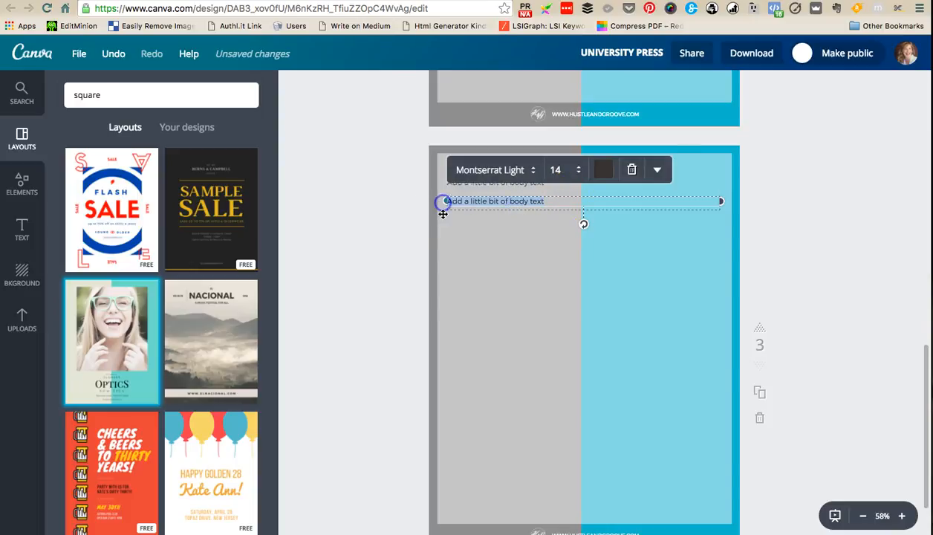
type("www.hustleandgroove.com")
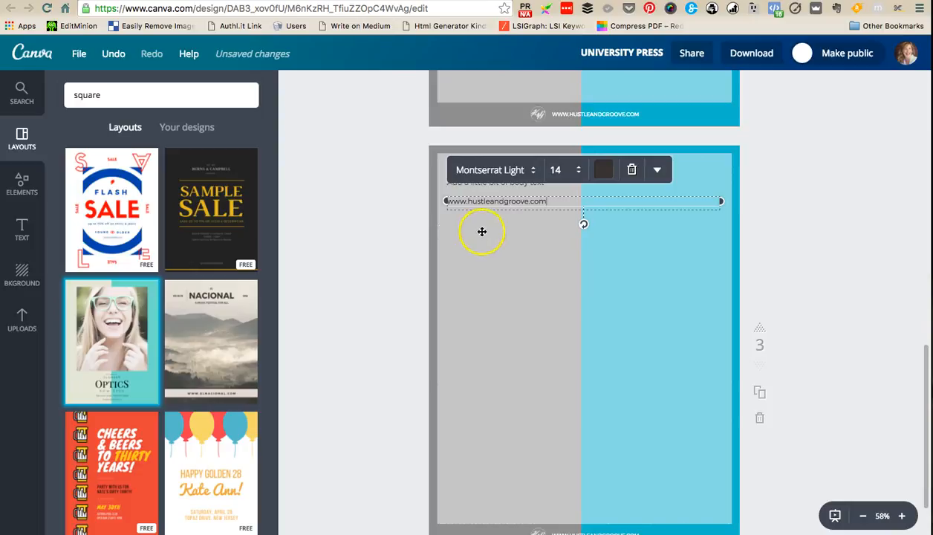
left_click_drag(546, 200, 448, 202)
key("super+c")
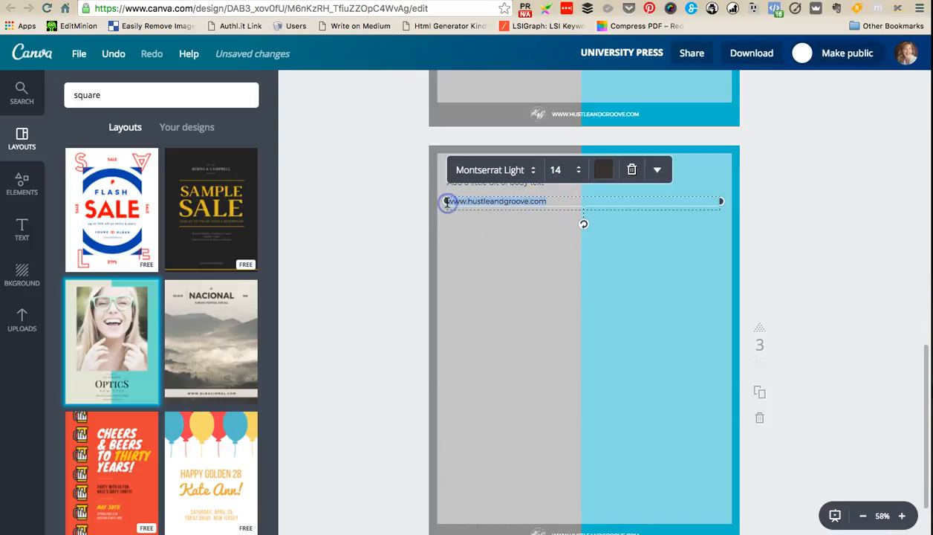
left_click(557, 200)
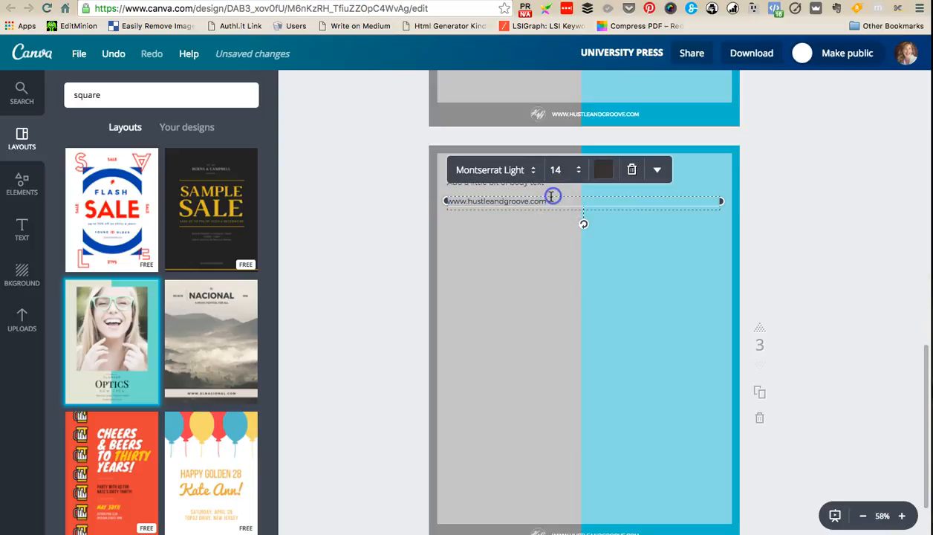
left_click(657, 170)
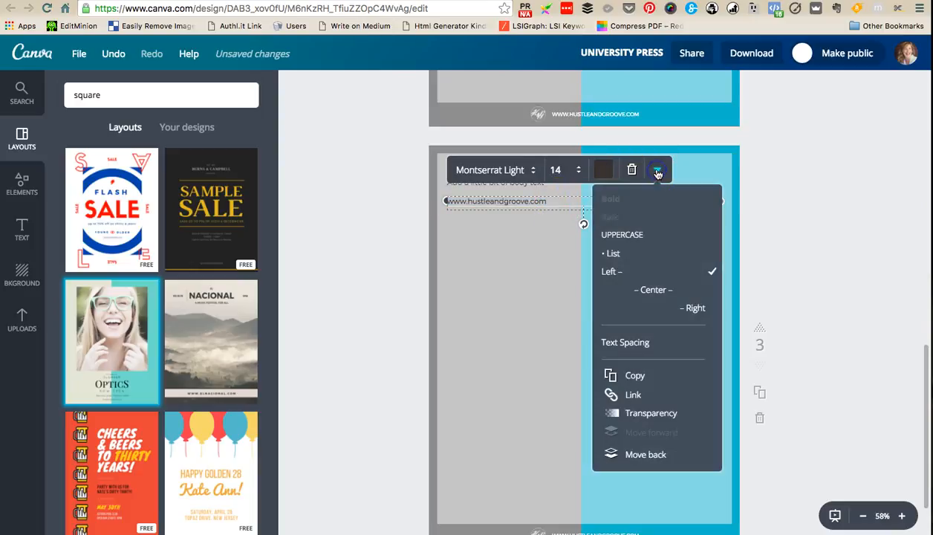
left_click(632, 398)
key("super+v")
left_click(555, 285)
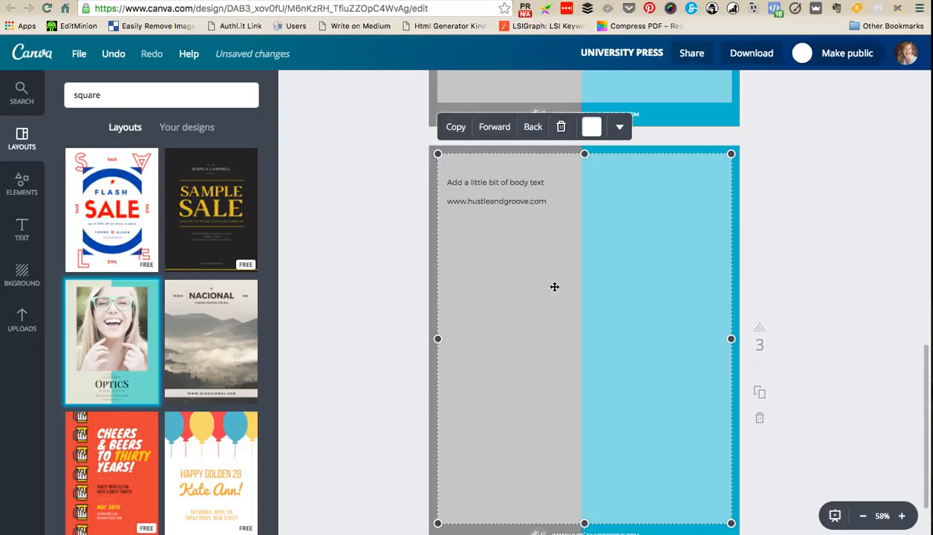
left_click(512, 208)
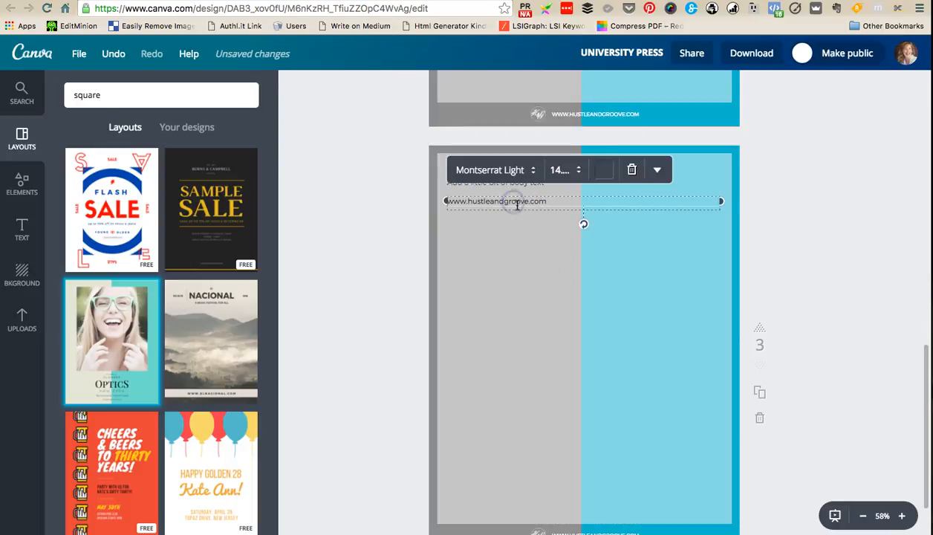
left_click(847, 231)
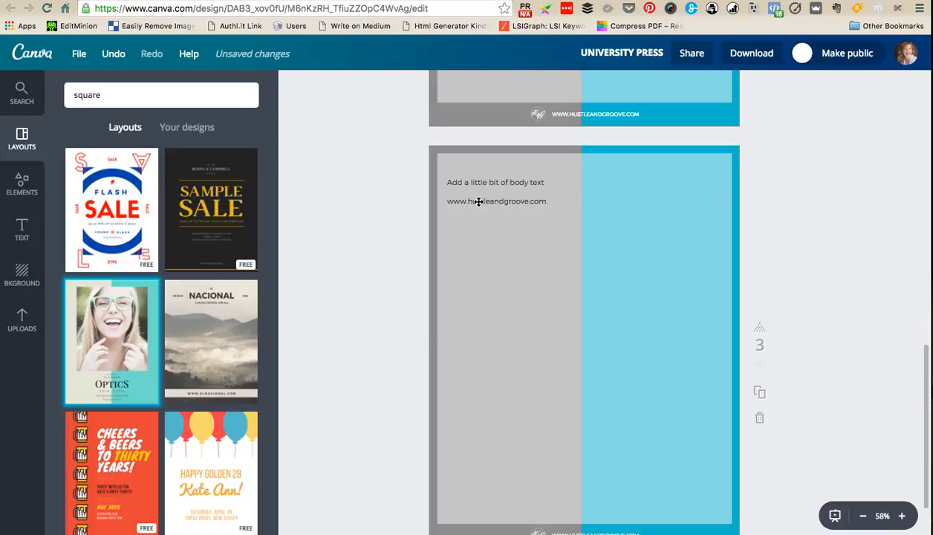
- Review all three pages of the design, comparing the body text on pages 2 and 3 with the cover
scroll(556, 281, "up", 3)
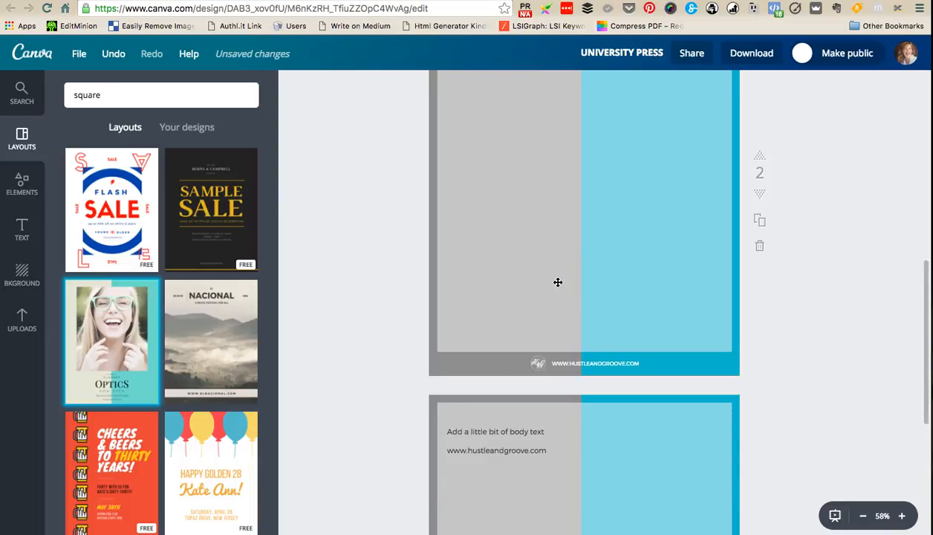
scroll(561, 297, "up", 5)
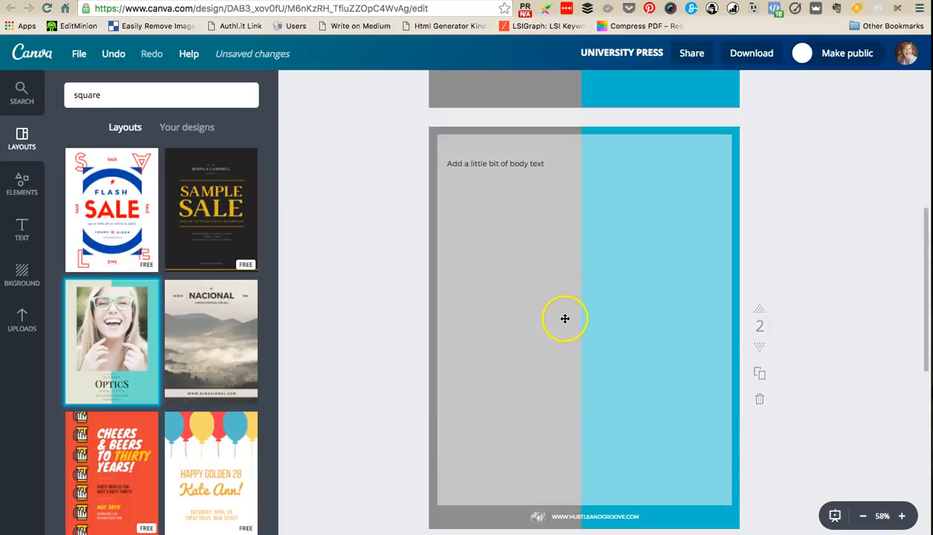
scroll(564, 318, "down", 3)
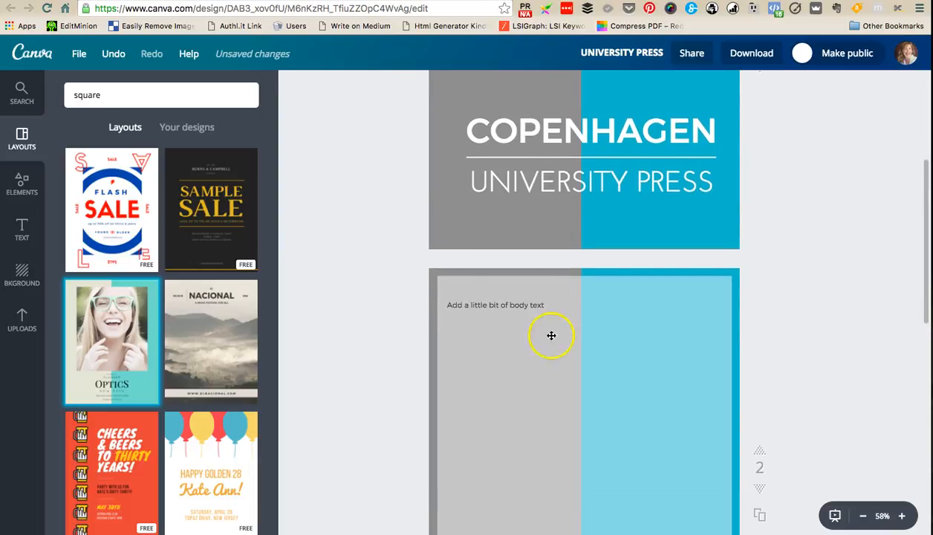
left_click(542, 306)
left_click(555, 305)
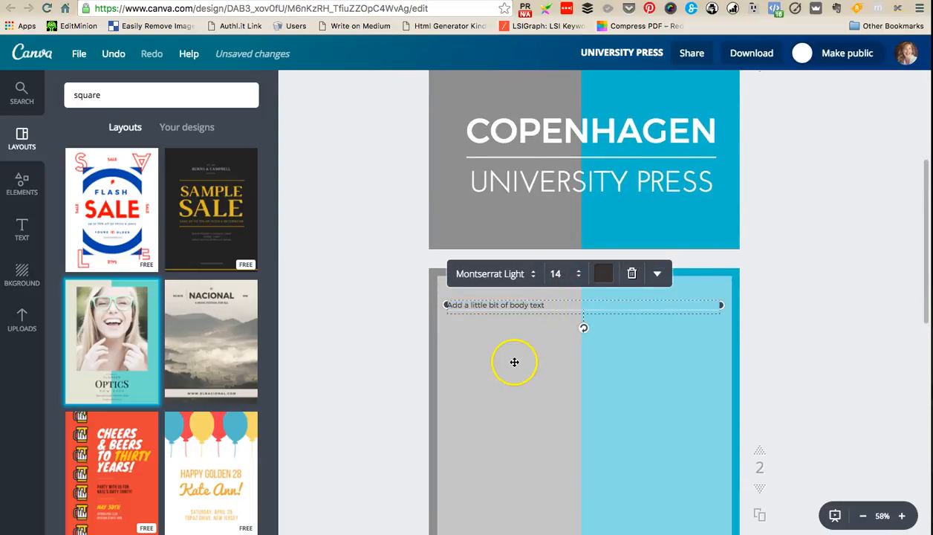
scroll(514, 363, "down", 2)
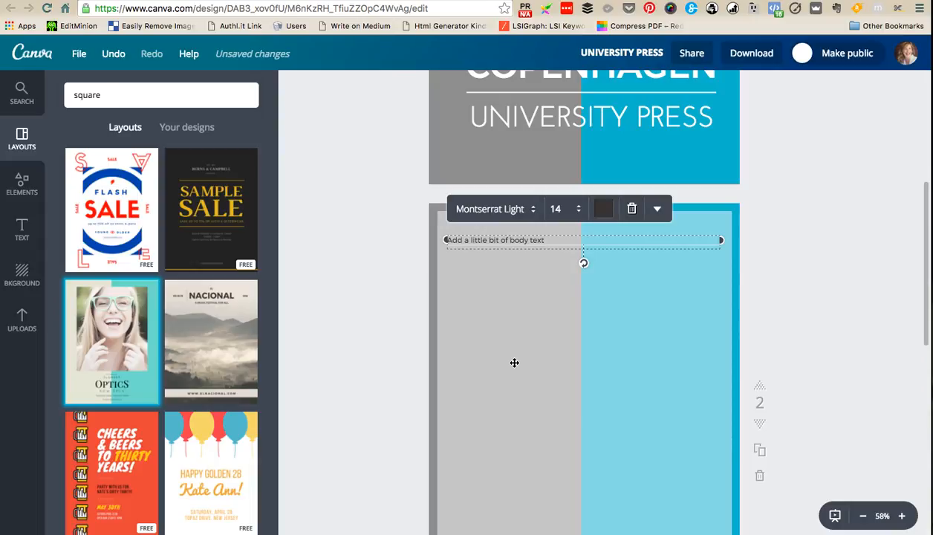
scroll(523, 367, "down", 10)
scroll(802, 419, "down", 7)
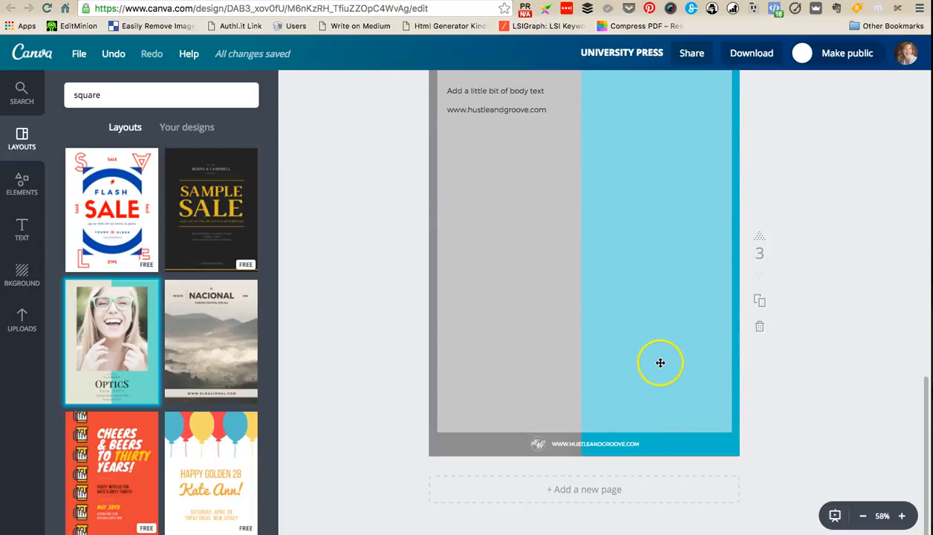
scroll(663, 367, "up", 20)
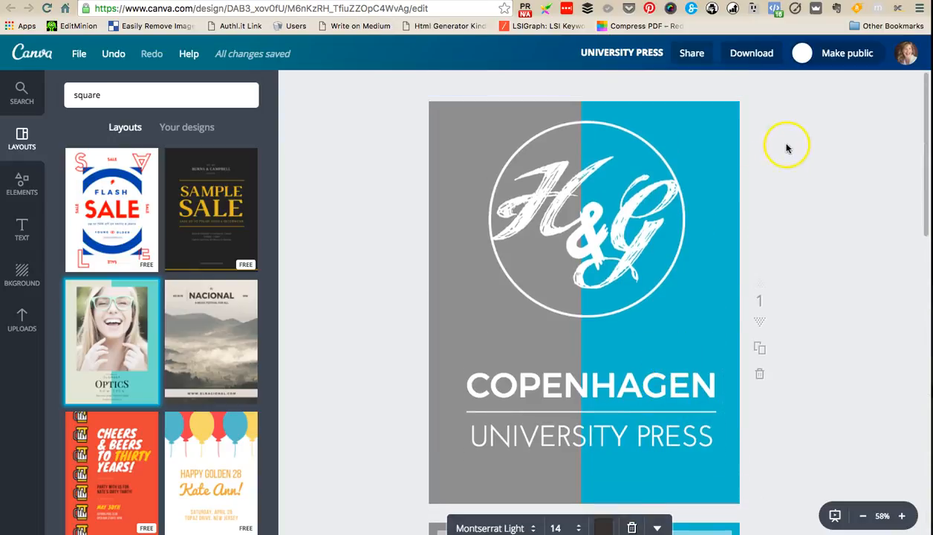
- Download the design as a PDF and save it in the Downloads folder under the name LM test
left_click(756, 54)
left_click(753, 196)
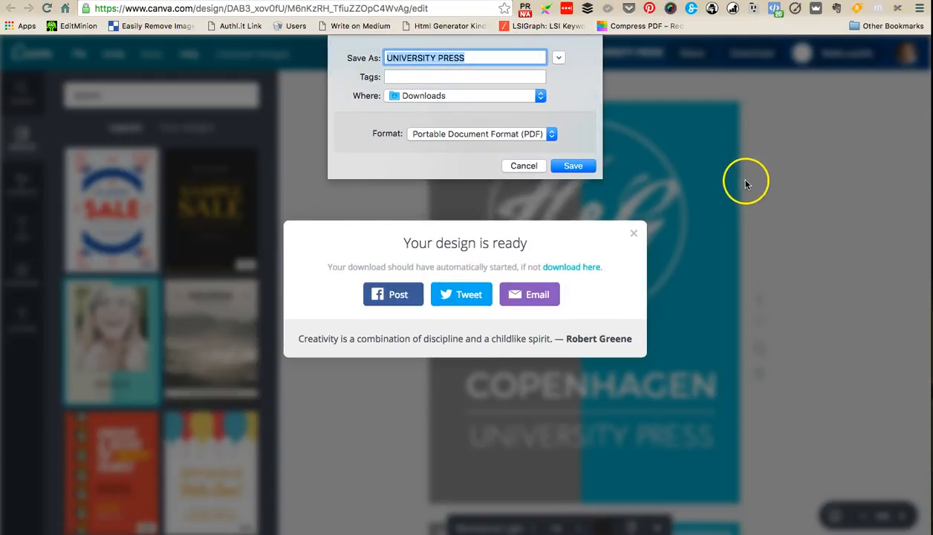
left_click_drag(476, 58, 373, 59)
key("BackSpace")
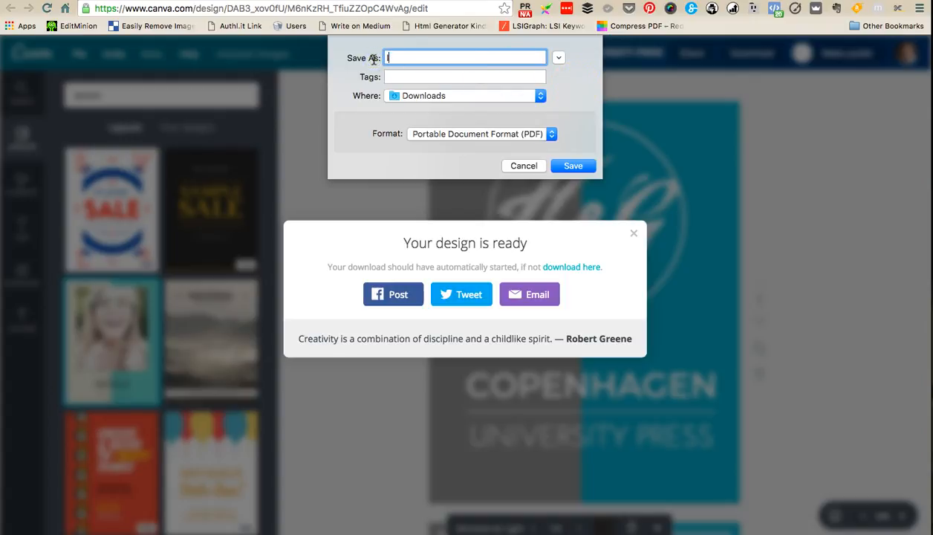
type("LM test")
key("Return")
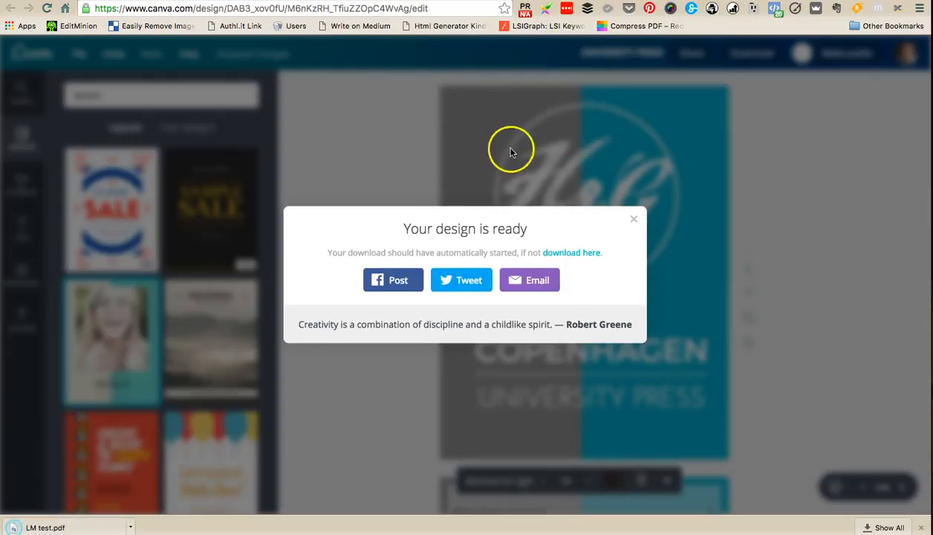
left_click(636, 217)
- Change the design title to LM test
left_click(650, 56)
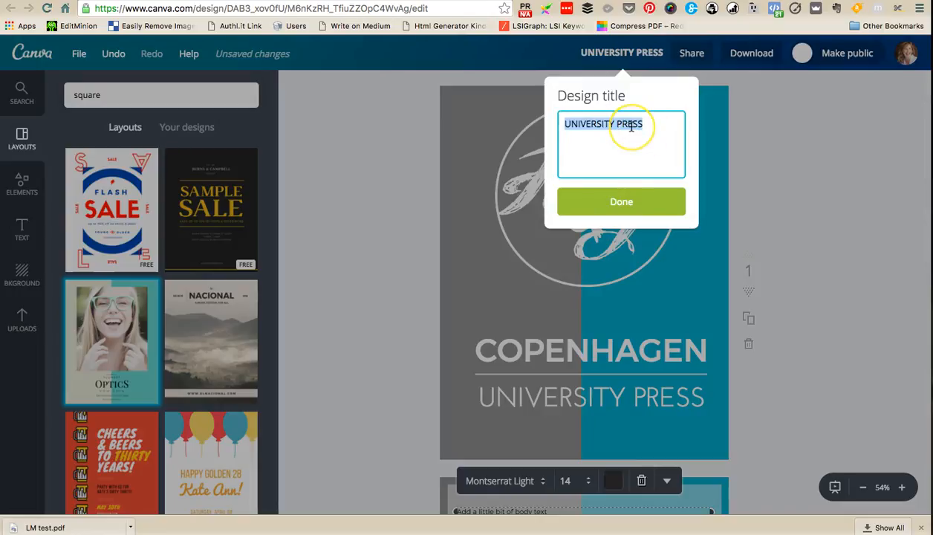
type("LM test")
left_click(350, 295)
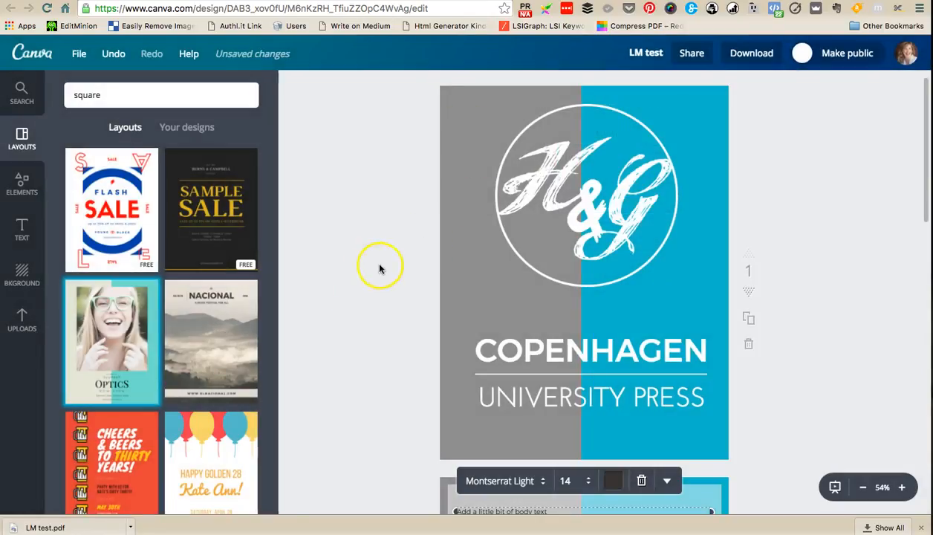
- Open the downloaded LM test.pdf in the browser and check its pages, including the web address line on page 3
left_click(91, 524)
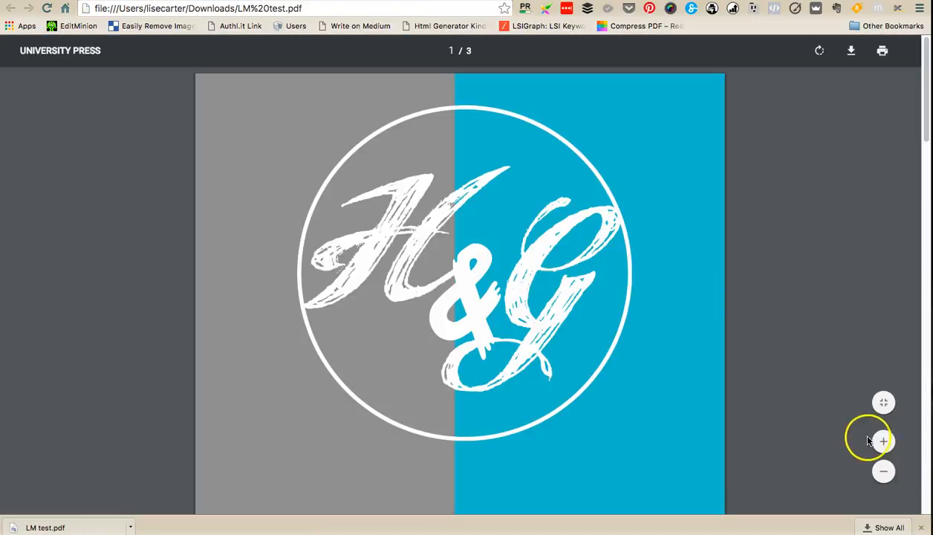
left_click(886, 472)
left_click(886, 473)
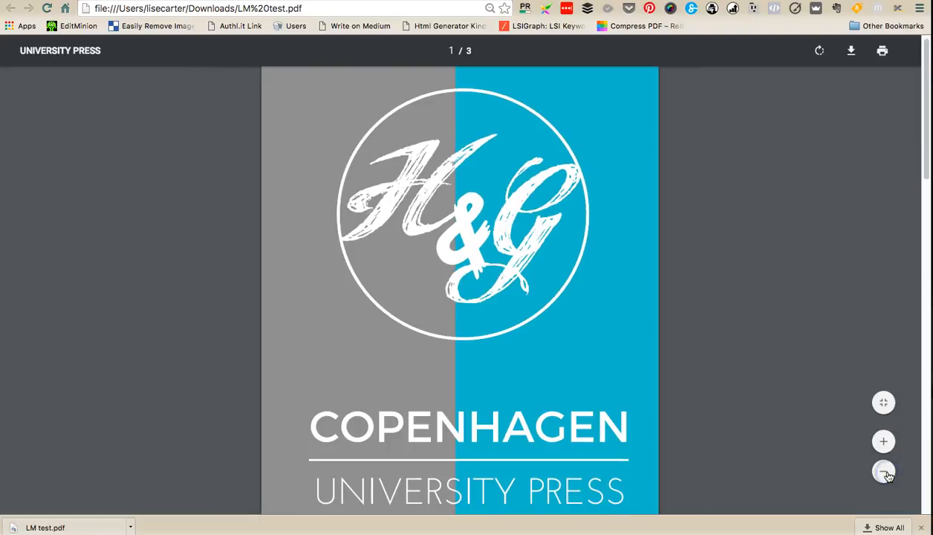
left_click(885, 473)
scroll(790, 391, "down", 3)
scroll(790, 392, "down", 5)
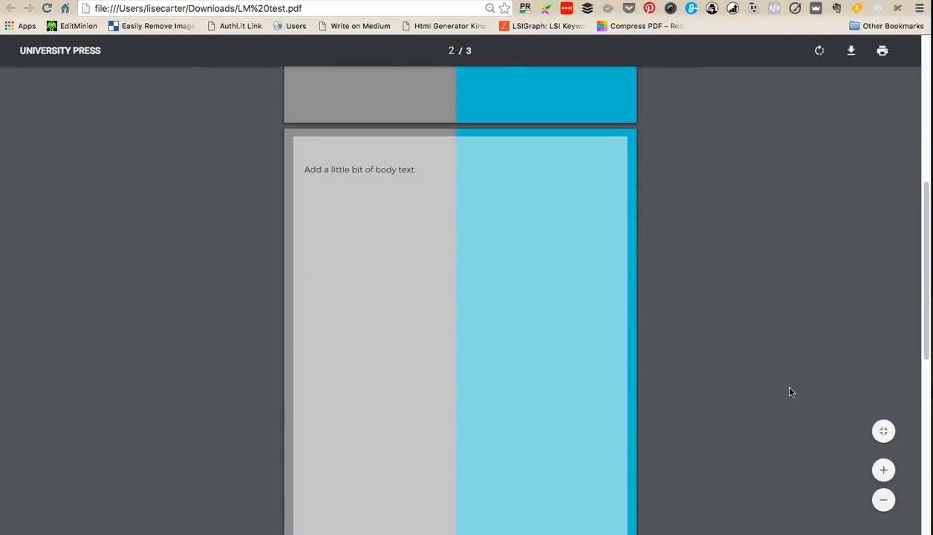
scroll(791, 392, "down", 5)
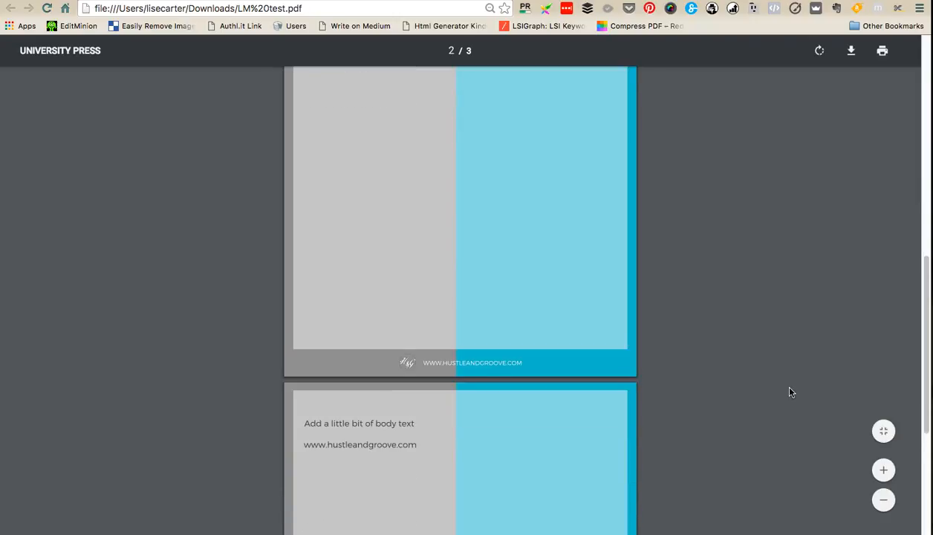
scroll(790, 392, "down", 2)
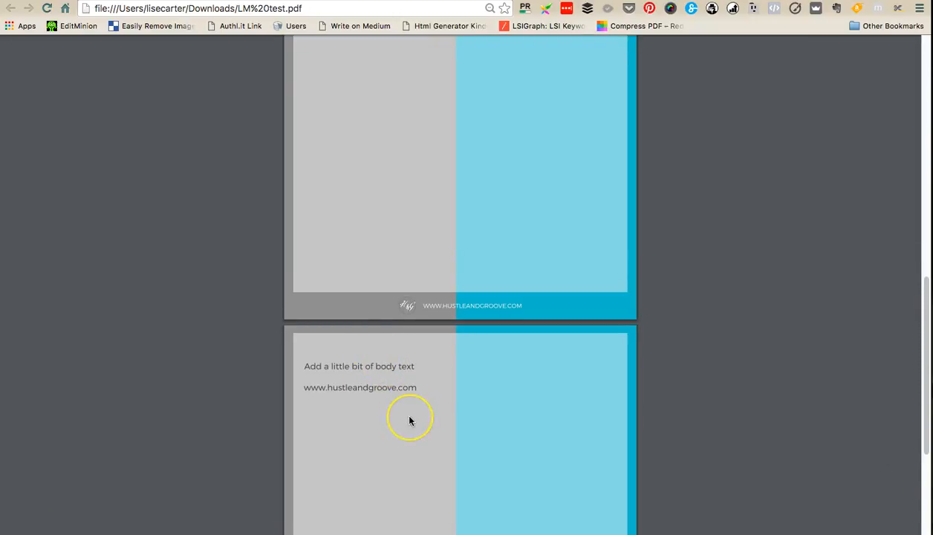
scroll(408, 421, "down", 5)
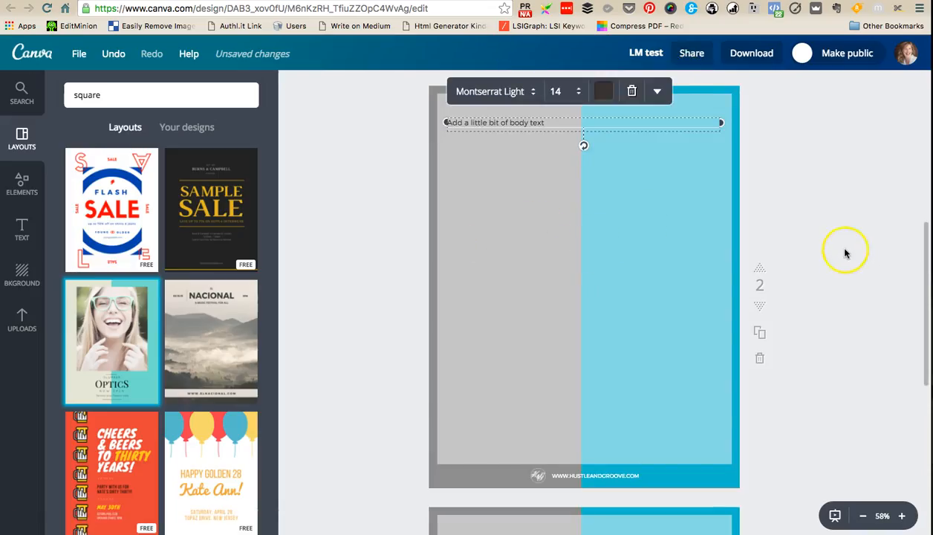
- Deselect the text on page 2 and look through the shape elements, free photos and uploaded logos available for the pages
left_click(845, 254)
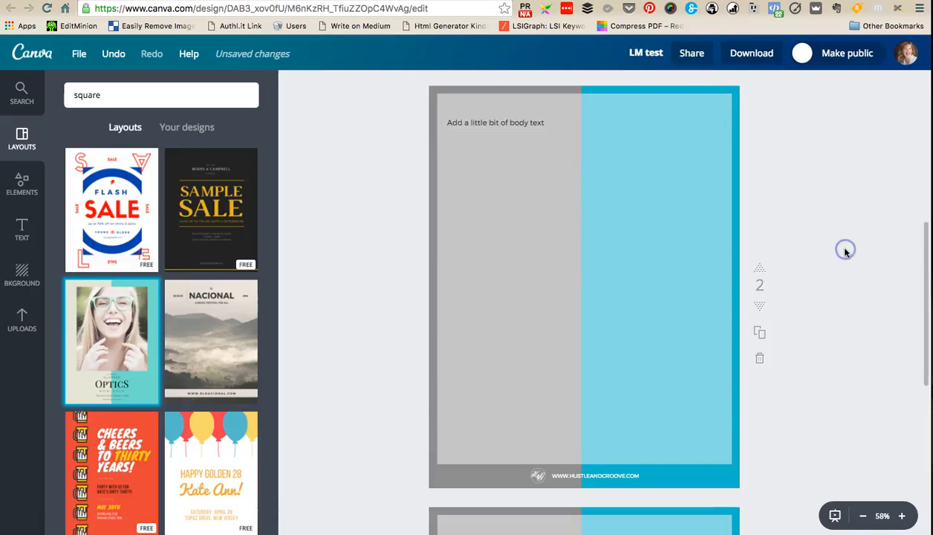
left_click(27, 192)
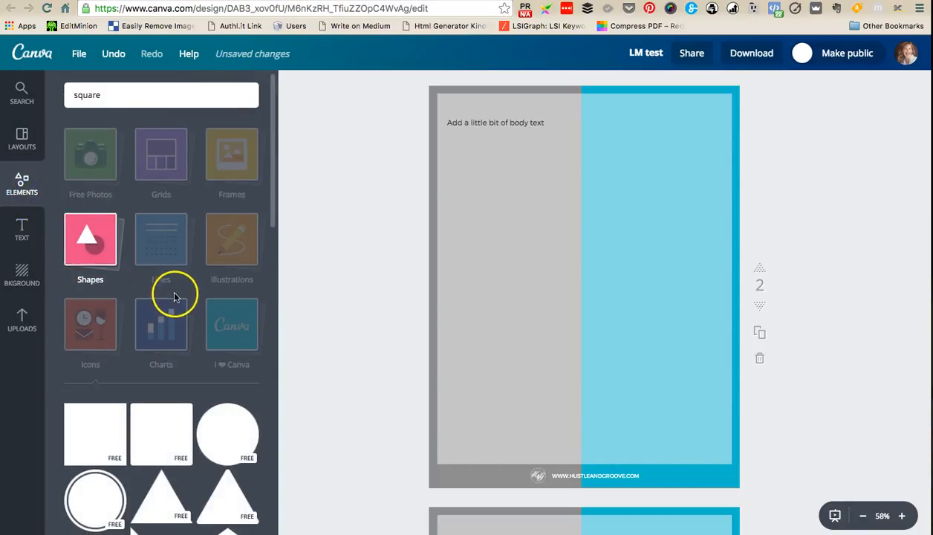
left_click(99, 252)
left_click(99, 167)
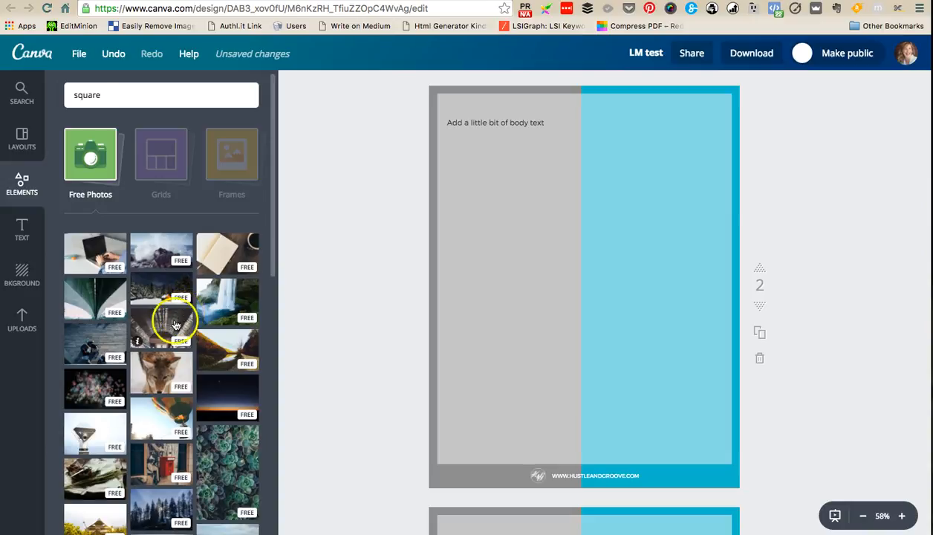
left_click(23, 326)
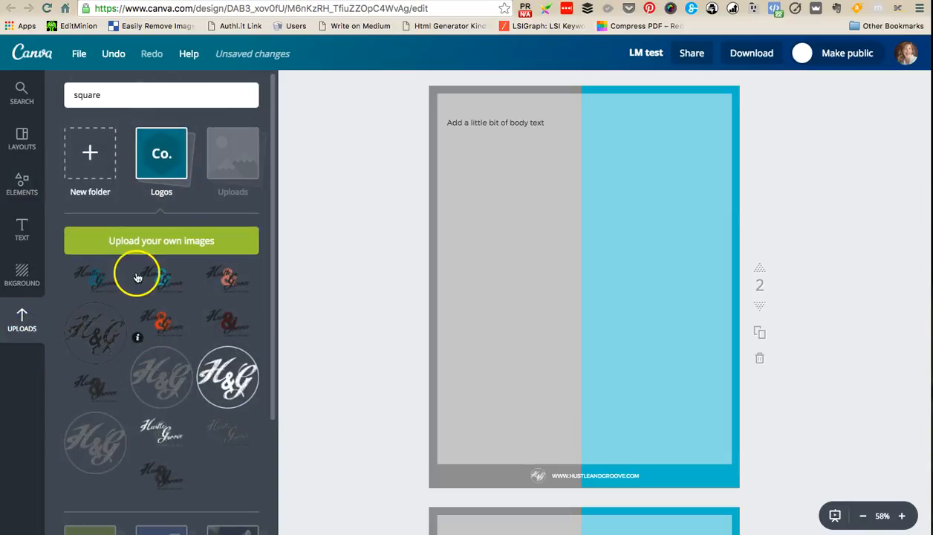
- Look through the upload folders and add the uploaded photo of a woman writing beside a laptop to page 2
scroll(102, 184, "down", 5)
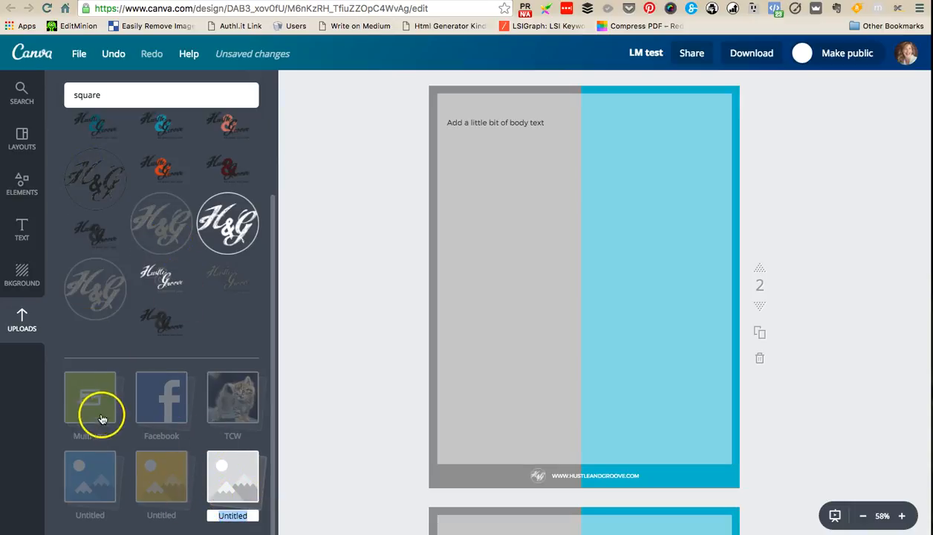
left_click(103, 497)
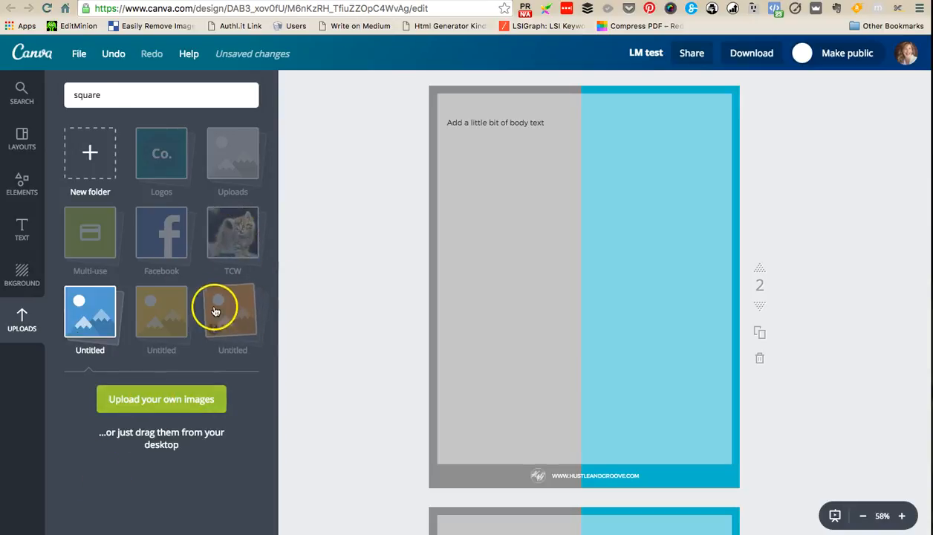
left_click(244, 162)
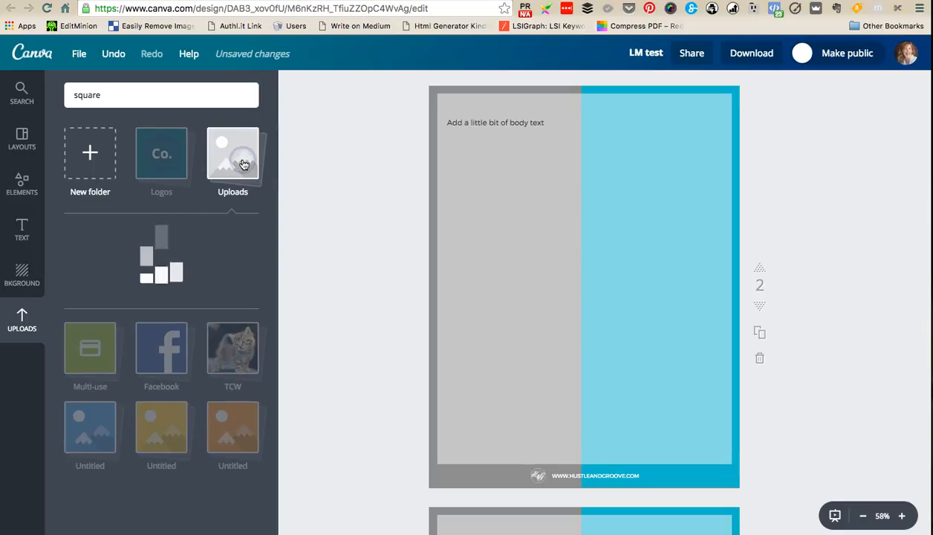
left_click(233, 260)
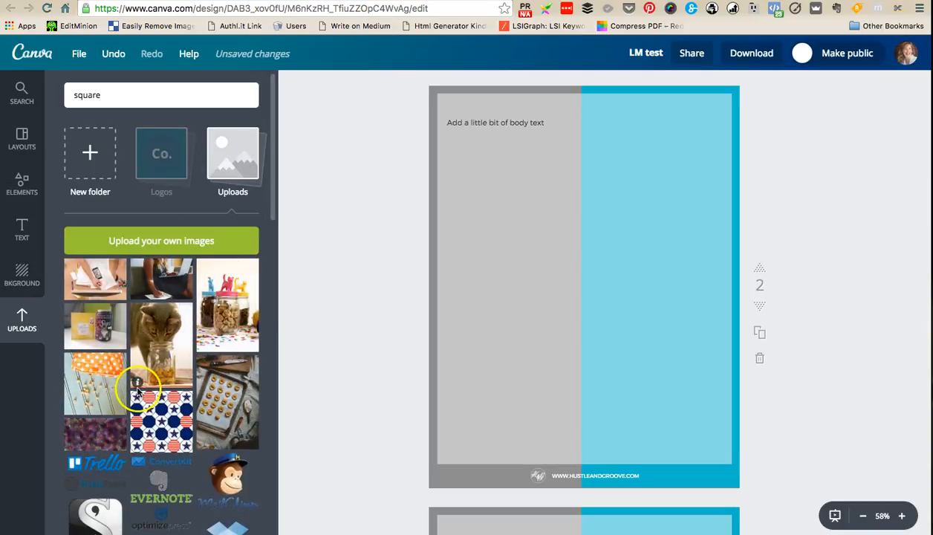
left_click(172, 279)
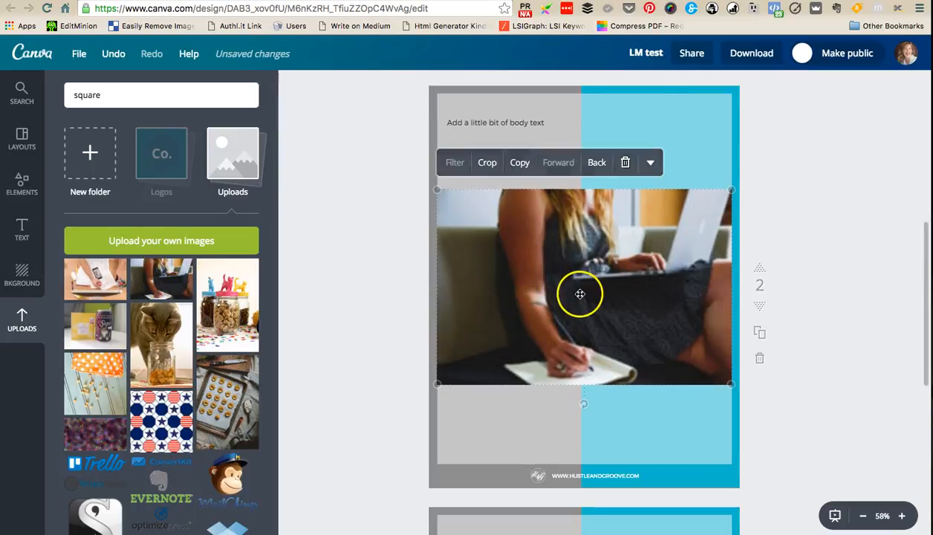
- Shrink the photo on page 2 and place it near the top of the page, beside the body text
left_click_drag(439, 192, 626, 291)
left_click_drag(671, 347, 615, 150)
left_click(593, 121)
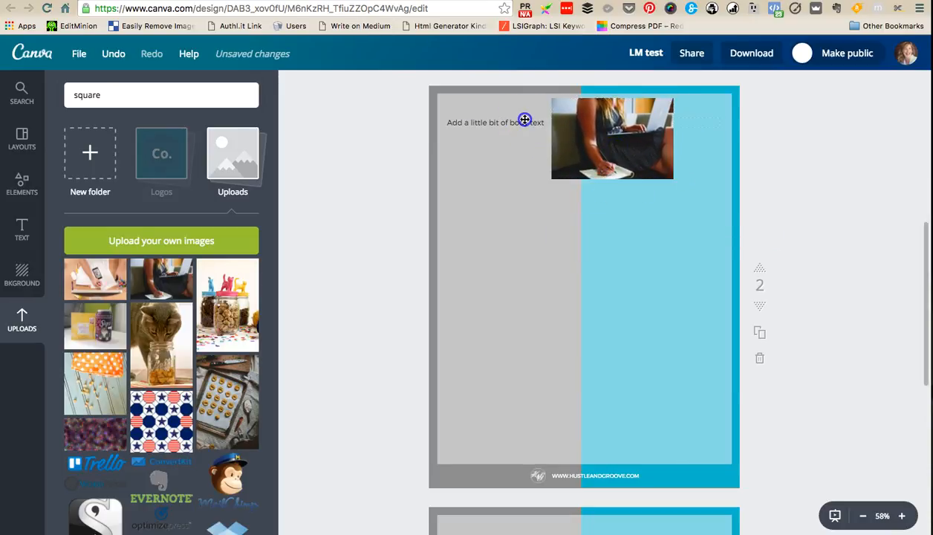
- Narrow the body text box so it ends at the photo, and move the photo to the page's right edge
left_click_drag(725, 122, 550, 146)
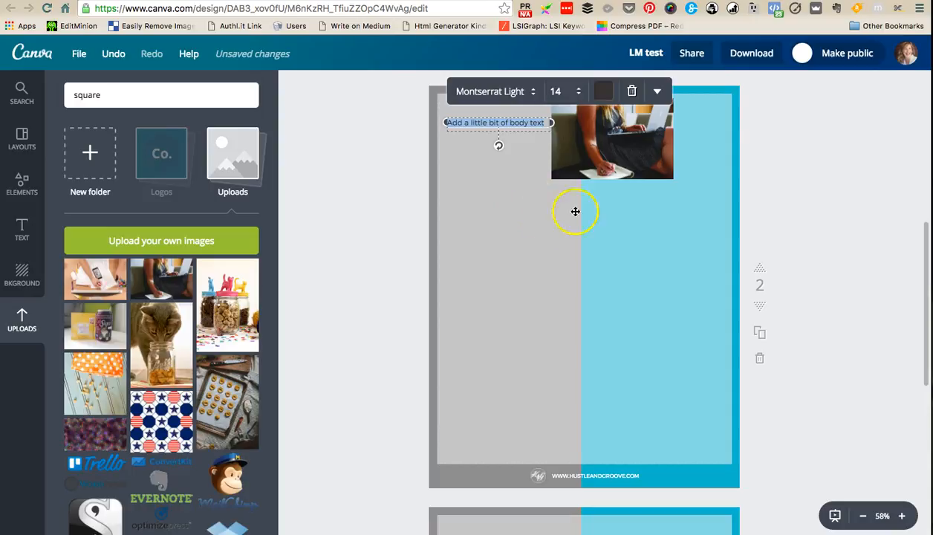
left_click(814, 153)
left_click_drag(636, 150, 687, 149)
left_click(858, 183)
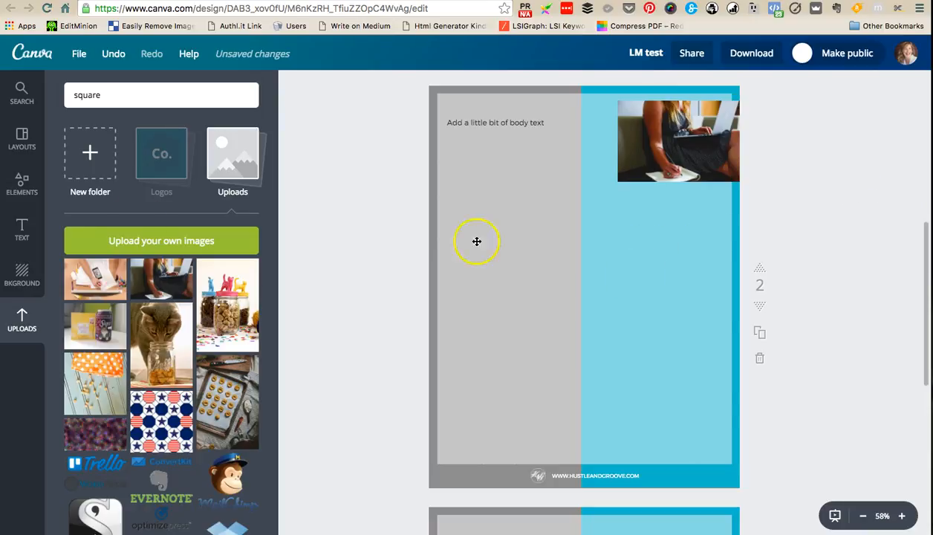
- Try enabling Publish as template with Make public switched off, and check your own designs among the layouts
left_click(23, 141)
left_click(350, 290)
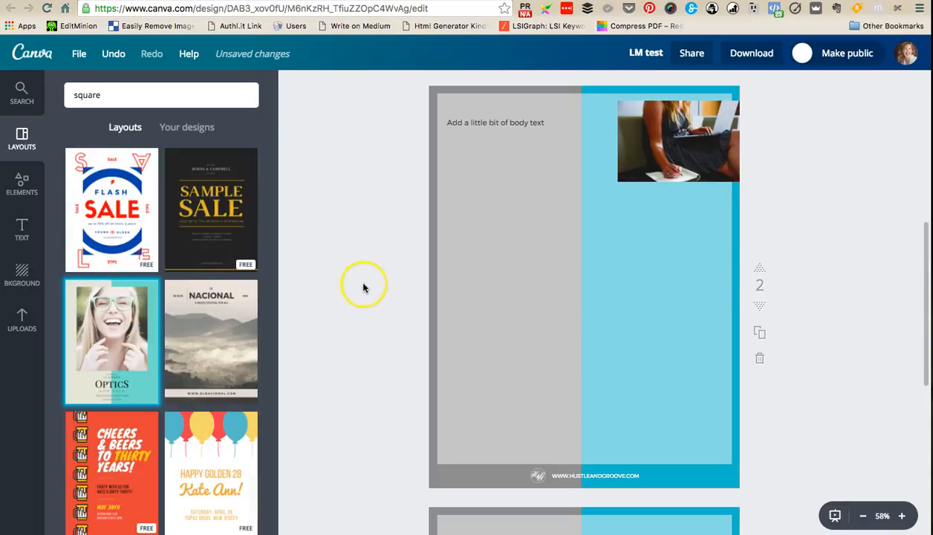
scroll(373, 287, "up", 6)
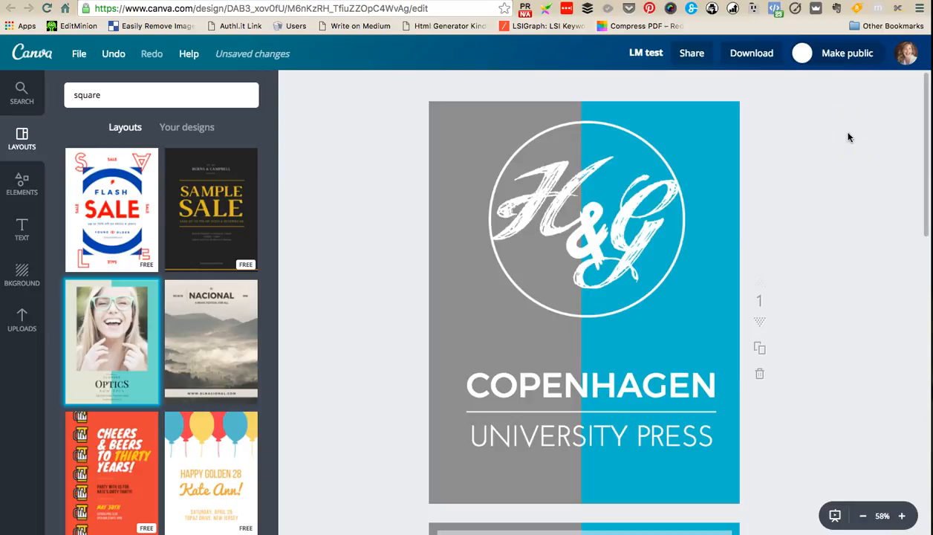
left_click(802, 55)
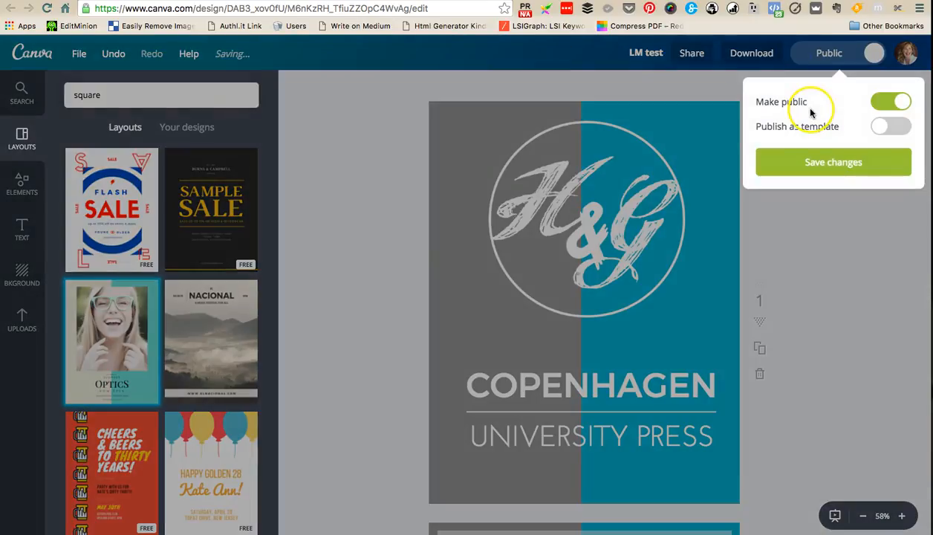
left_click(885, 126)
left_click(903, 104)
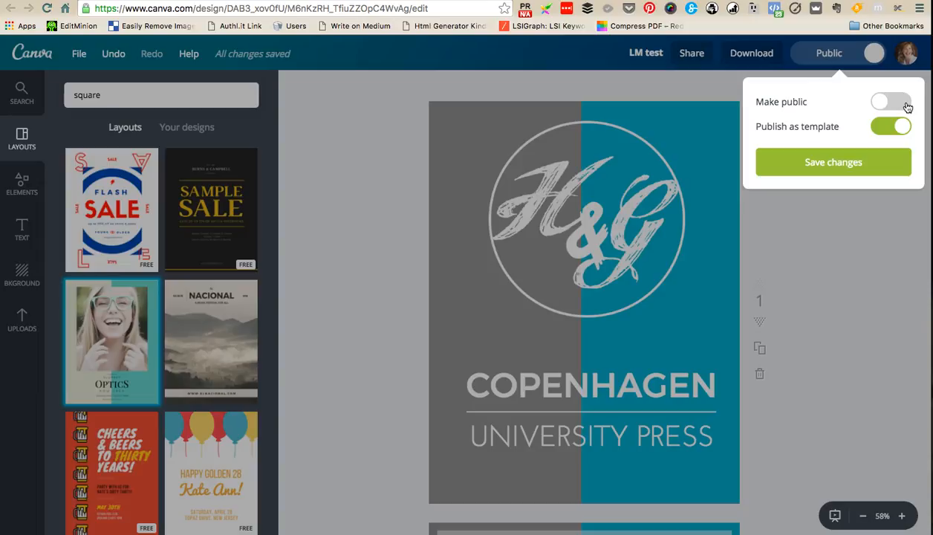
left_click(818, 262)
left_click(195, 140)
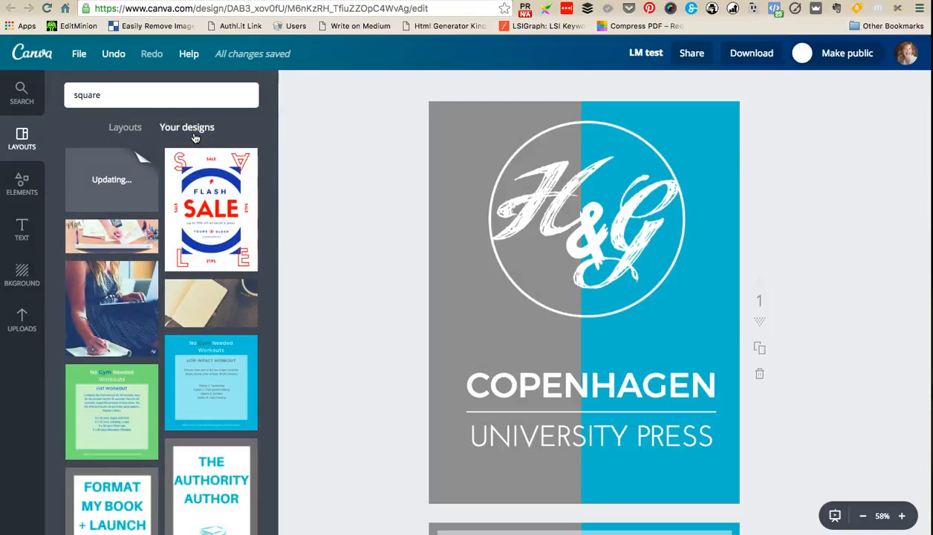
left_click(111, 130)
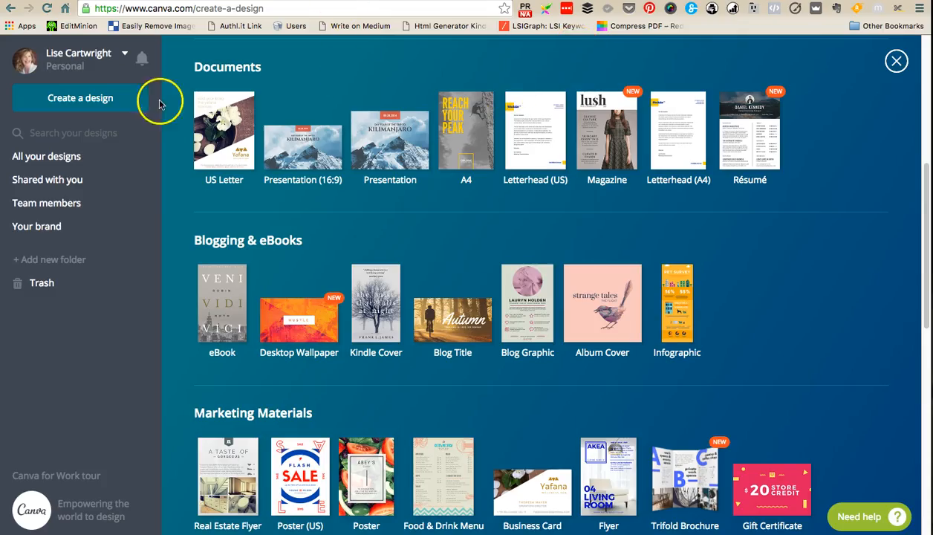
- Go to the list of all your designs and make a copy of the LM test design
left_click(82, 158)
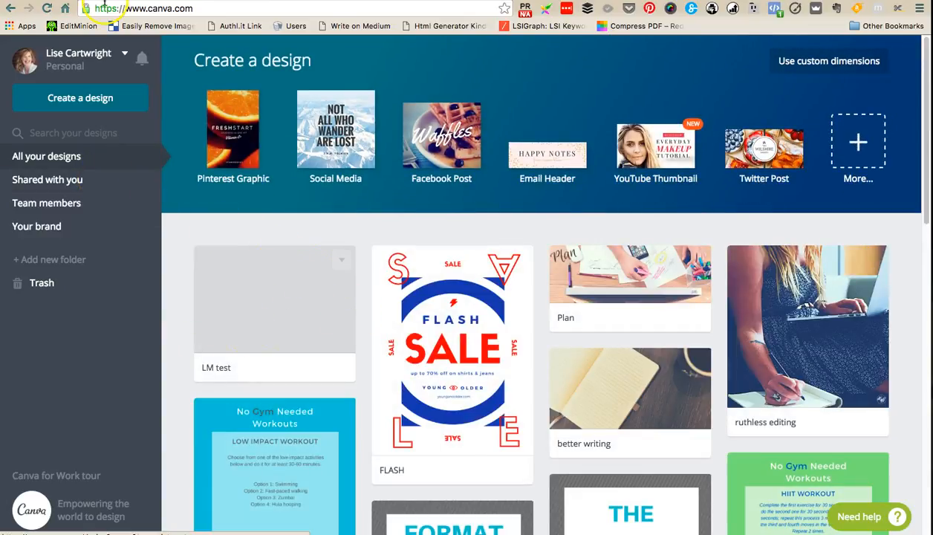
left_click(270, 333)
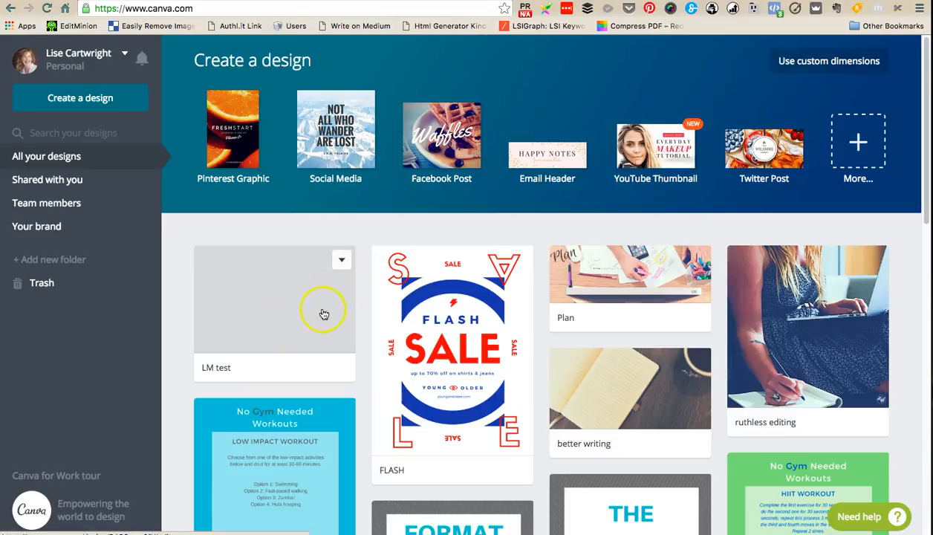
left_click(343, 261)
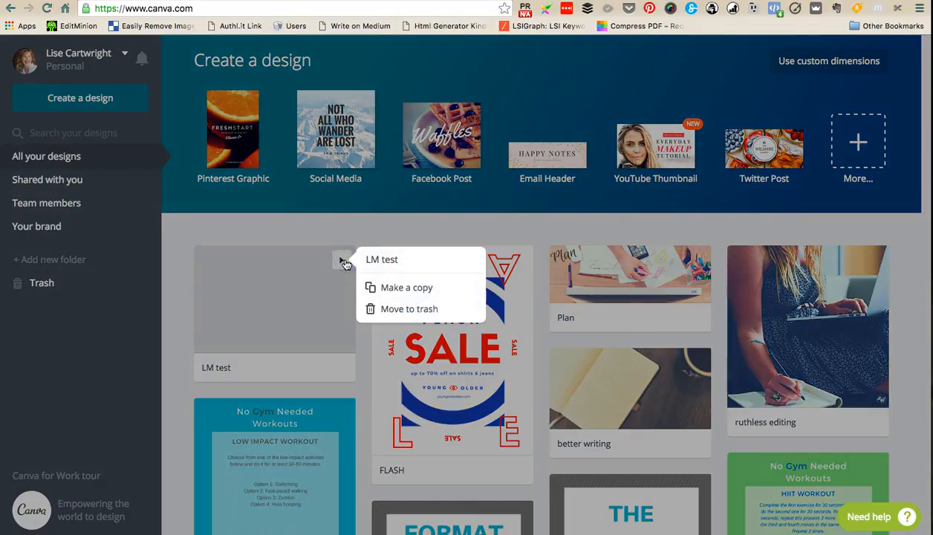
left_click(398, 290)
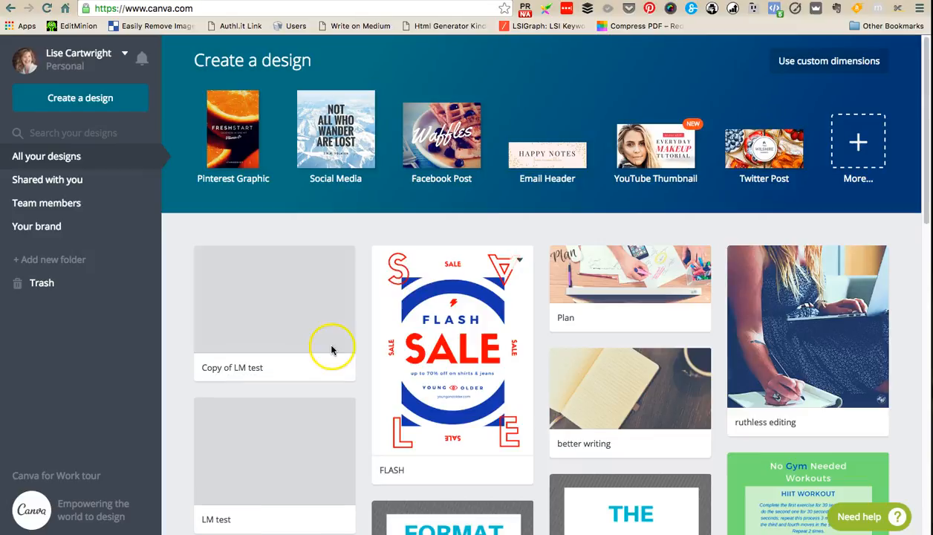
- Open the copied LM test design and check that its cover and inner page match the original
left_click(272, 311)
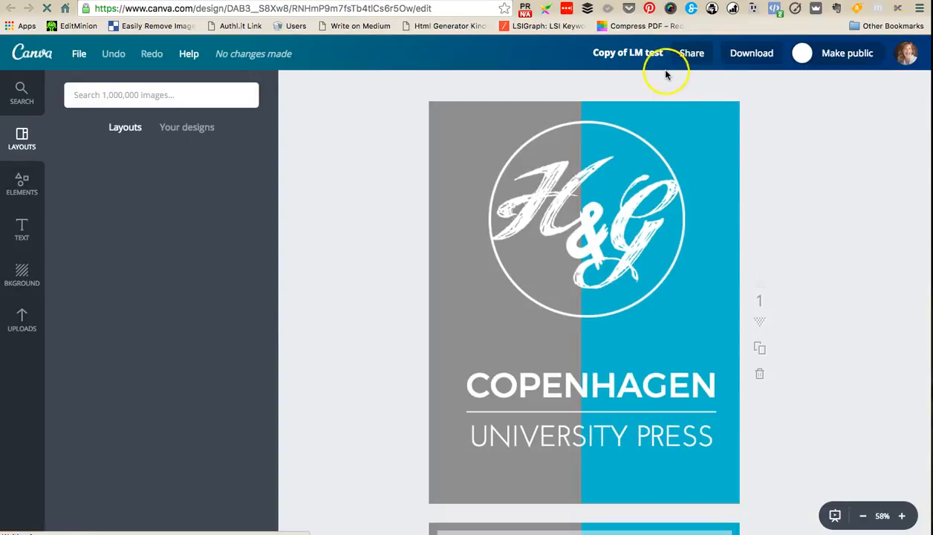
scroll(781, 265, "down", 2)
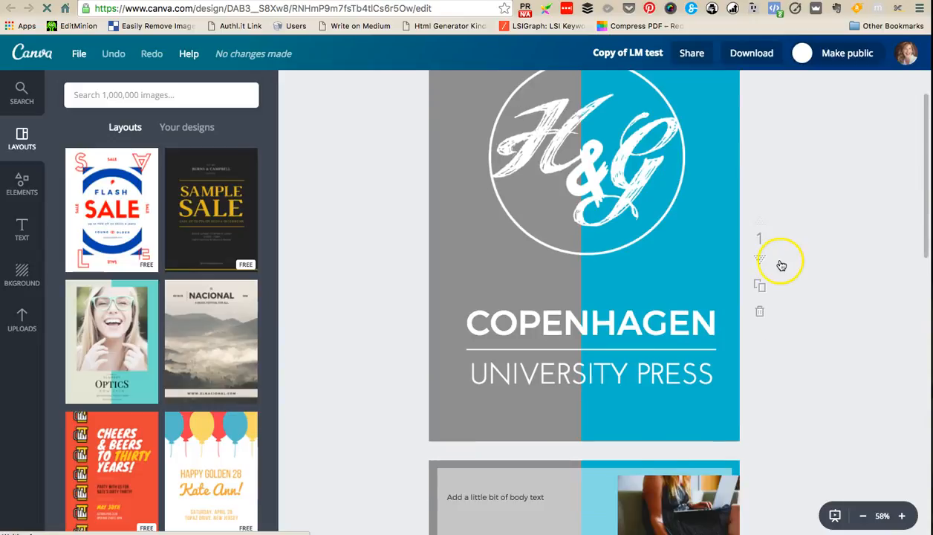
scroll(776, 266, "down", 10)
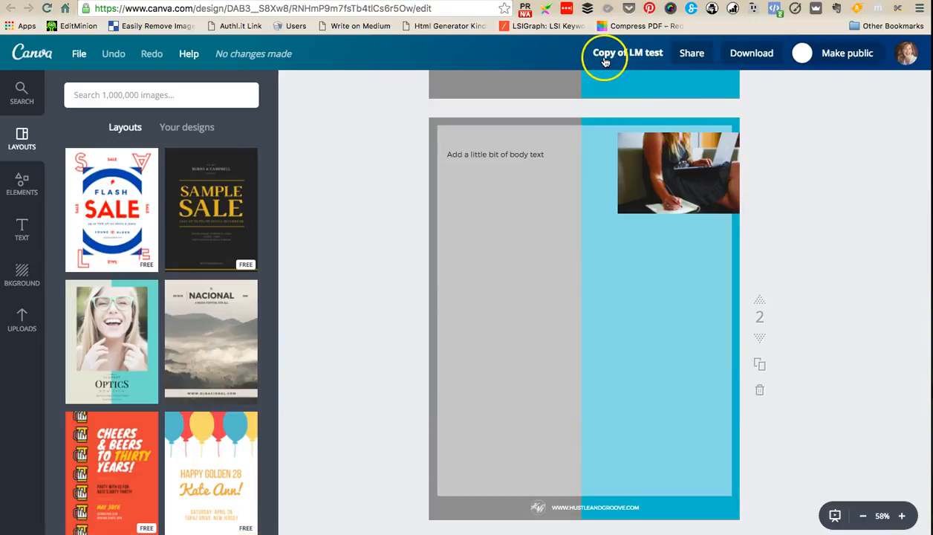
scroll(816, 245, "up", 10)
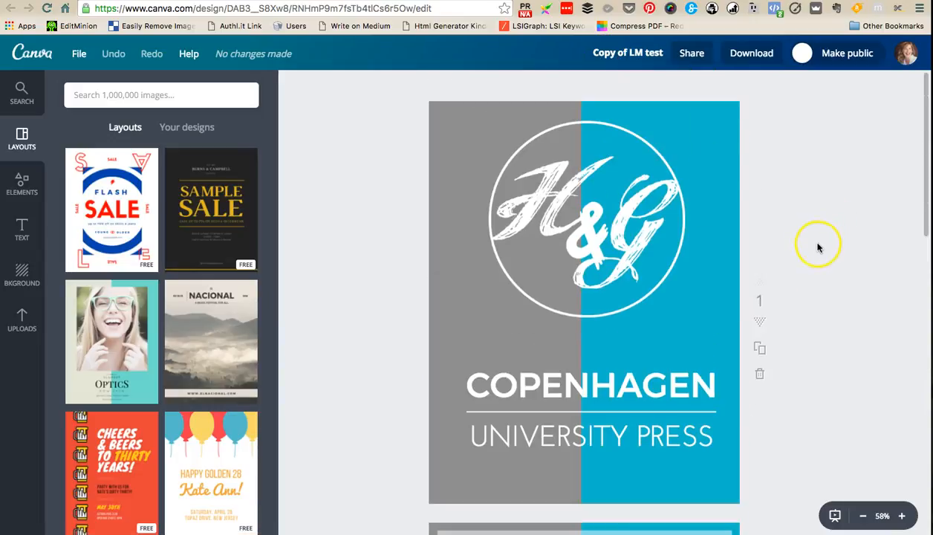